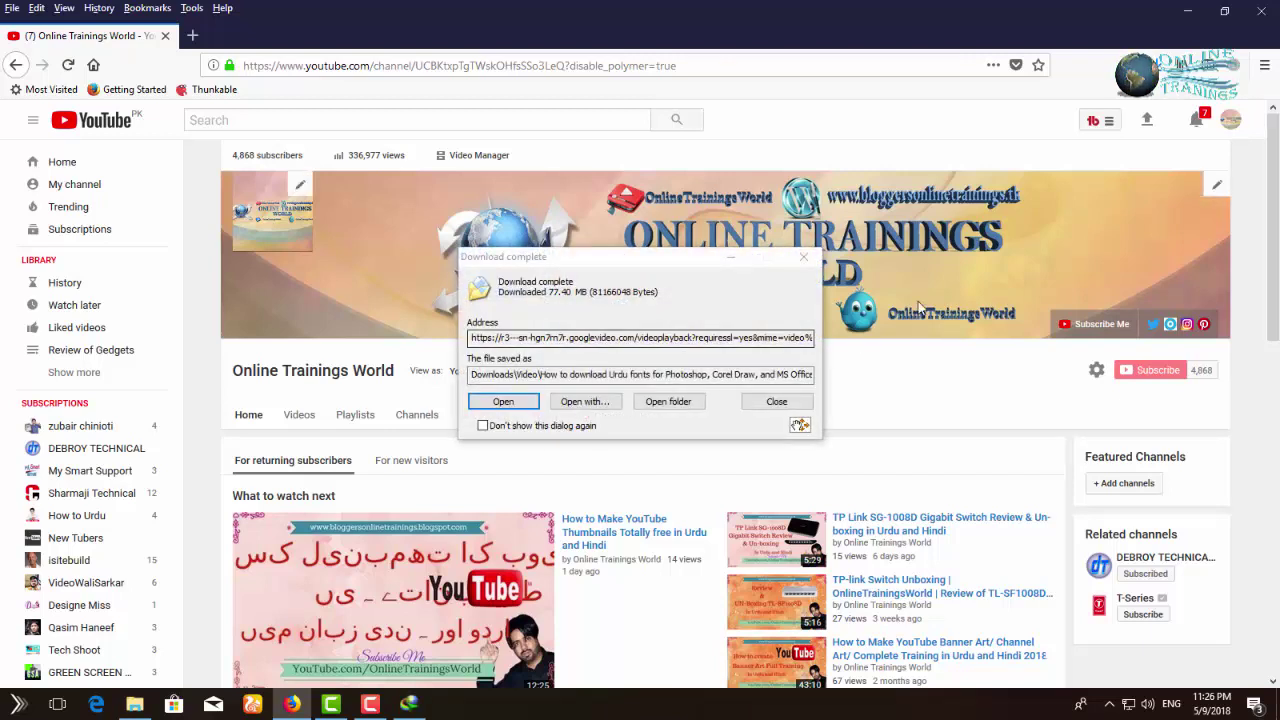
Dismiss the Download complete notice to reveal the YouTube channel page.
left_click(776, 401)
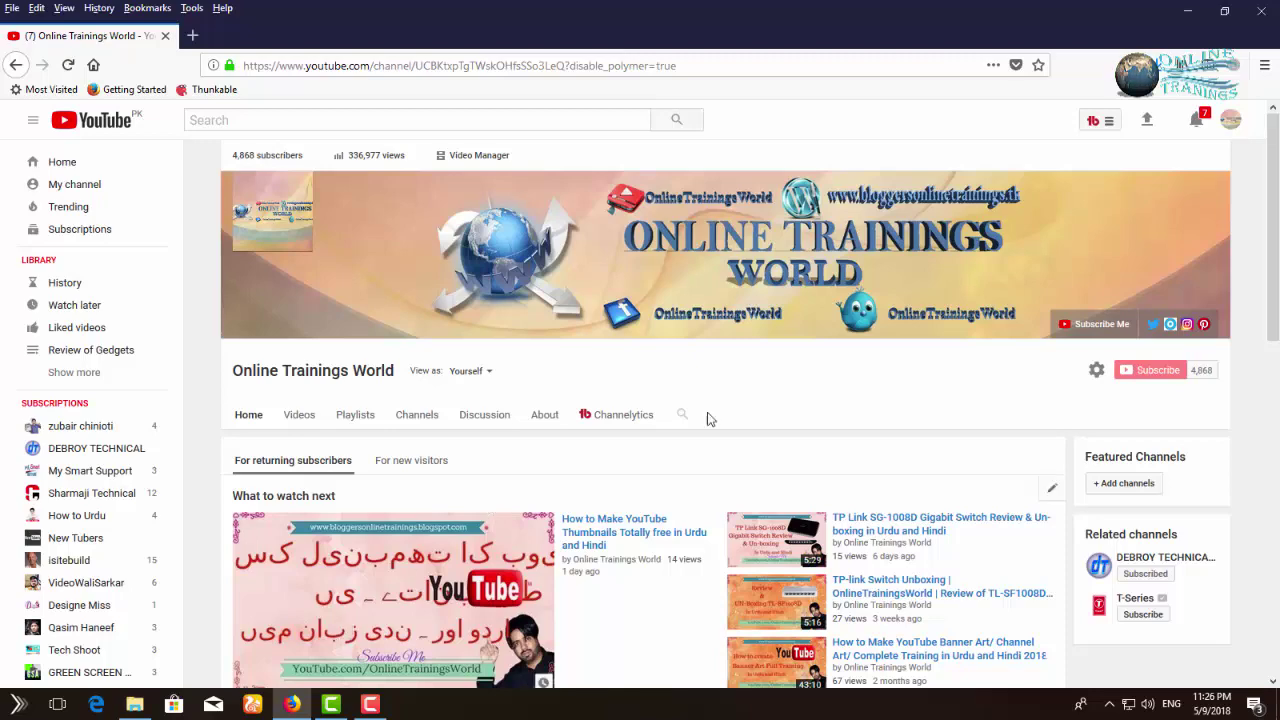
Minimize Firefox to reach the desktop for launching Photoshop.
left_click(1184, 10)
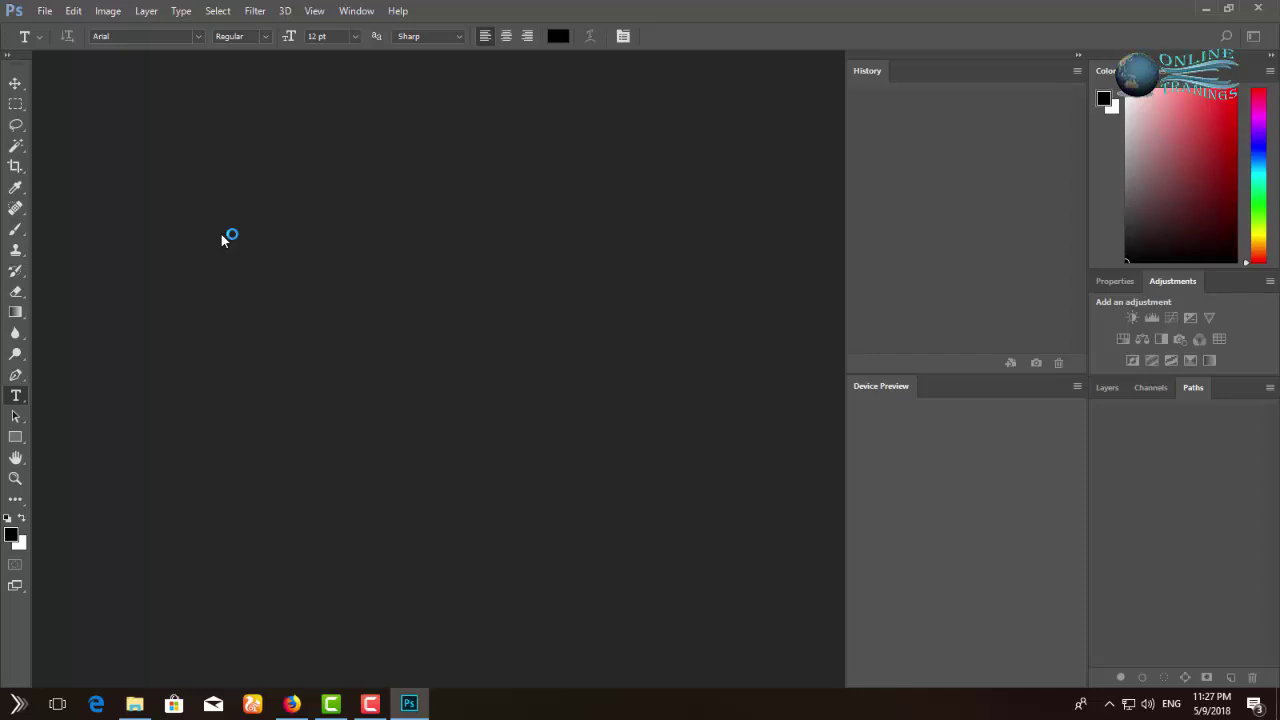
Create a transparent 1280×720 document with Bahnschrift as the type font, then return to Firefox.
key("ctrl+n")
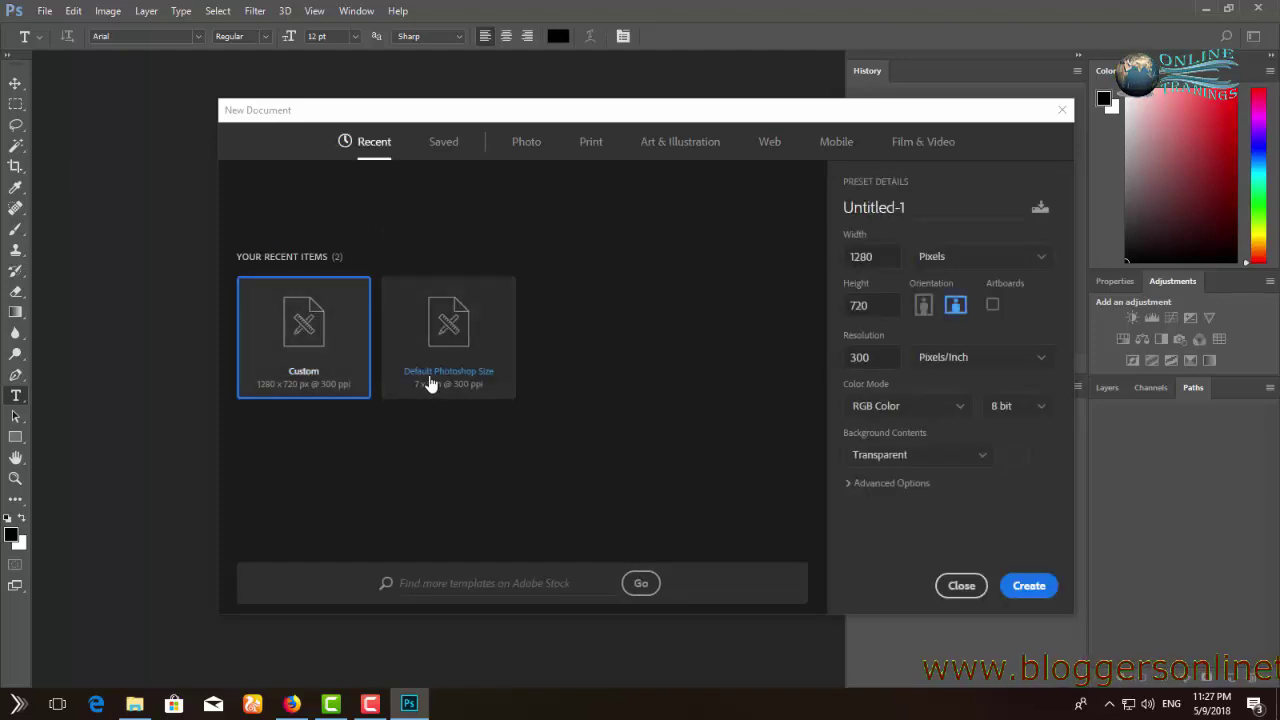
left_click(1029, 586)
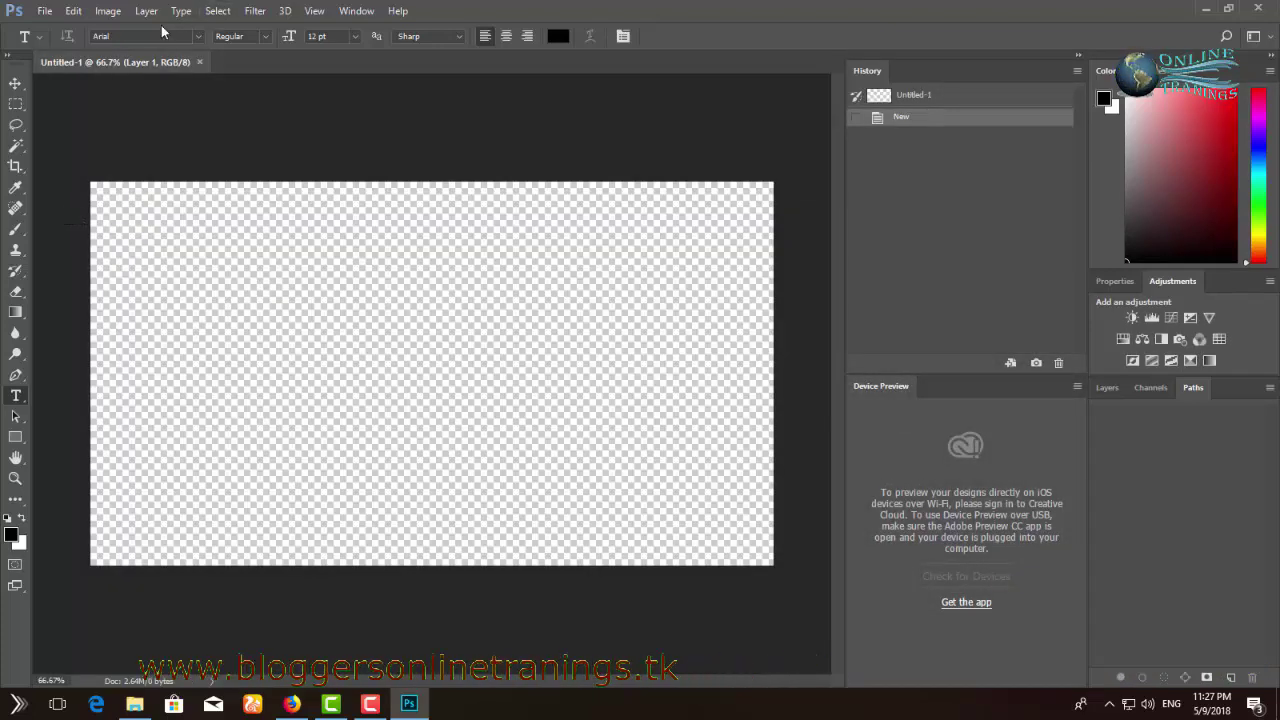
left_click(198, 36)
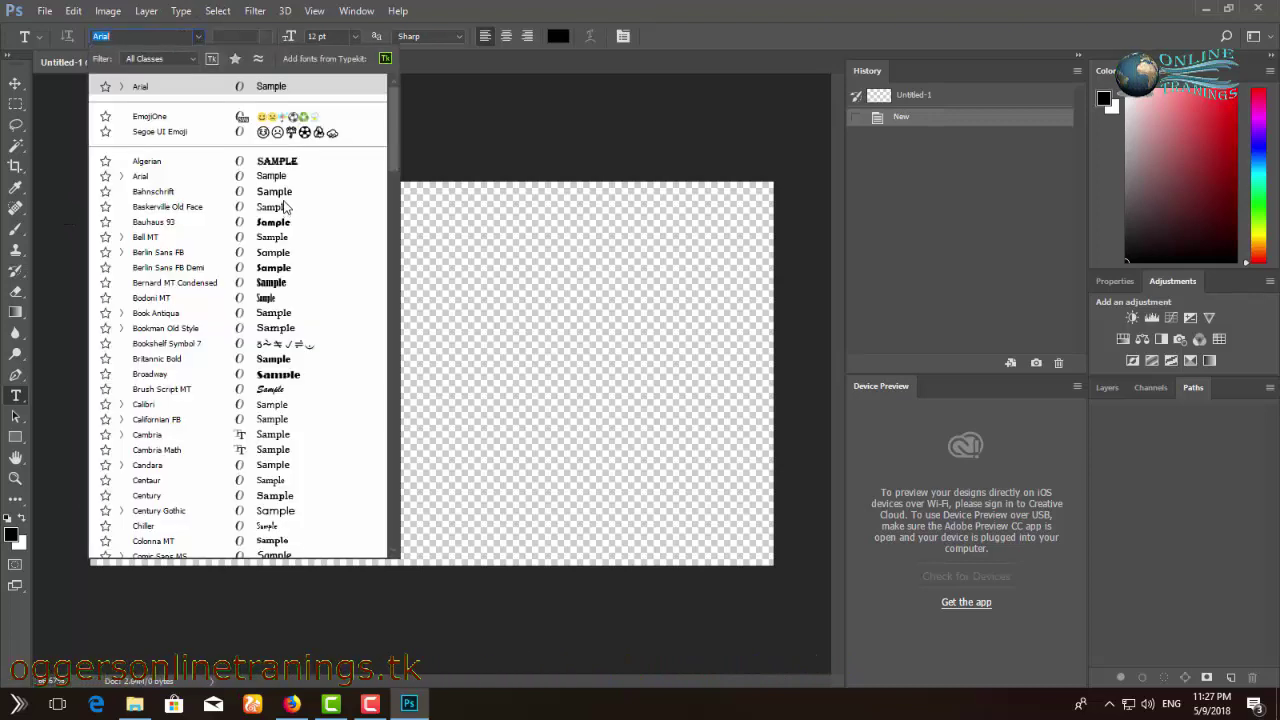
left_click(656, 226)
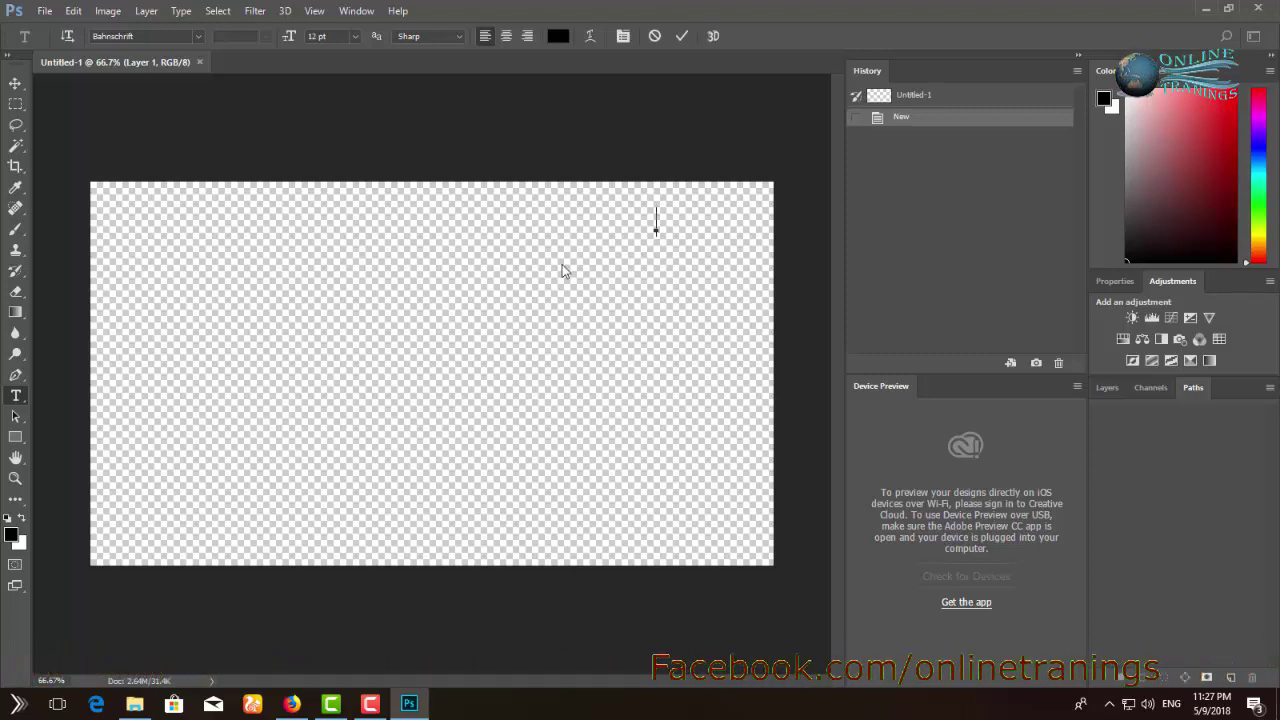
left_click(291, 704)
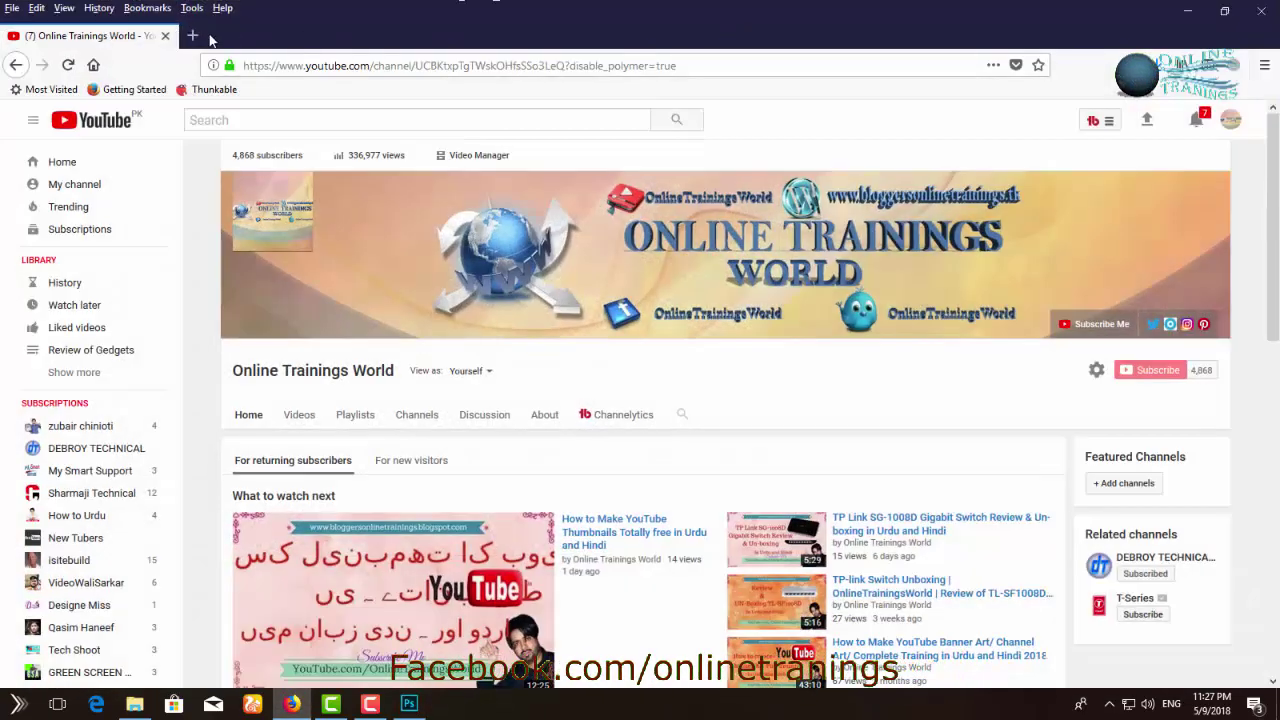
Search 'google inputtools' in a new tab and open the Input Tools for Windows page.
key("ctrl+t")
type("google")
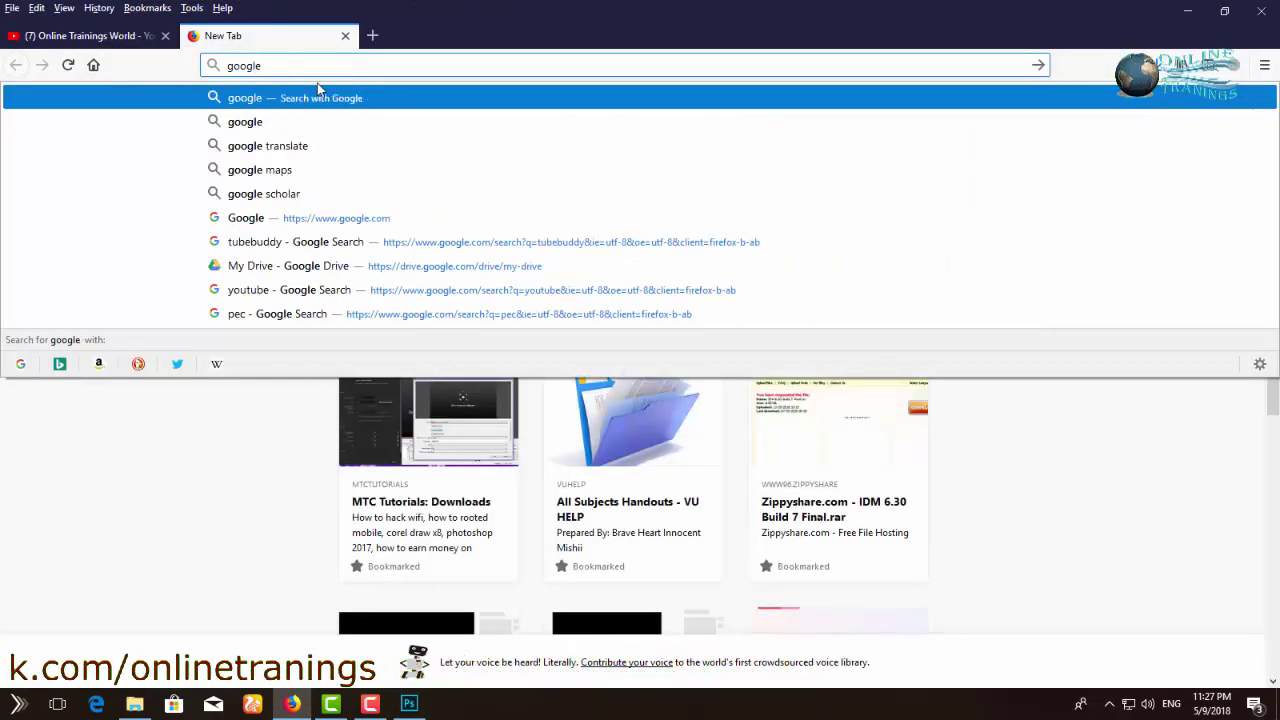
type(" inputto")
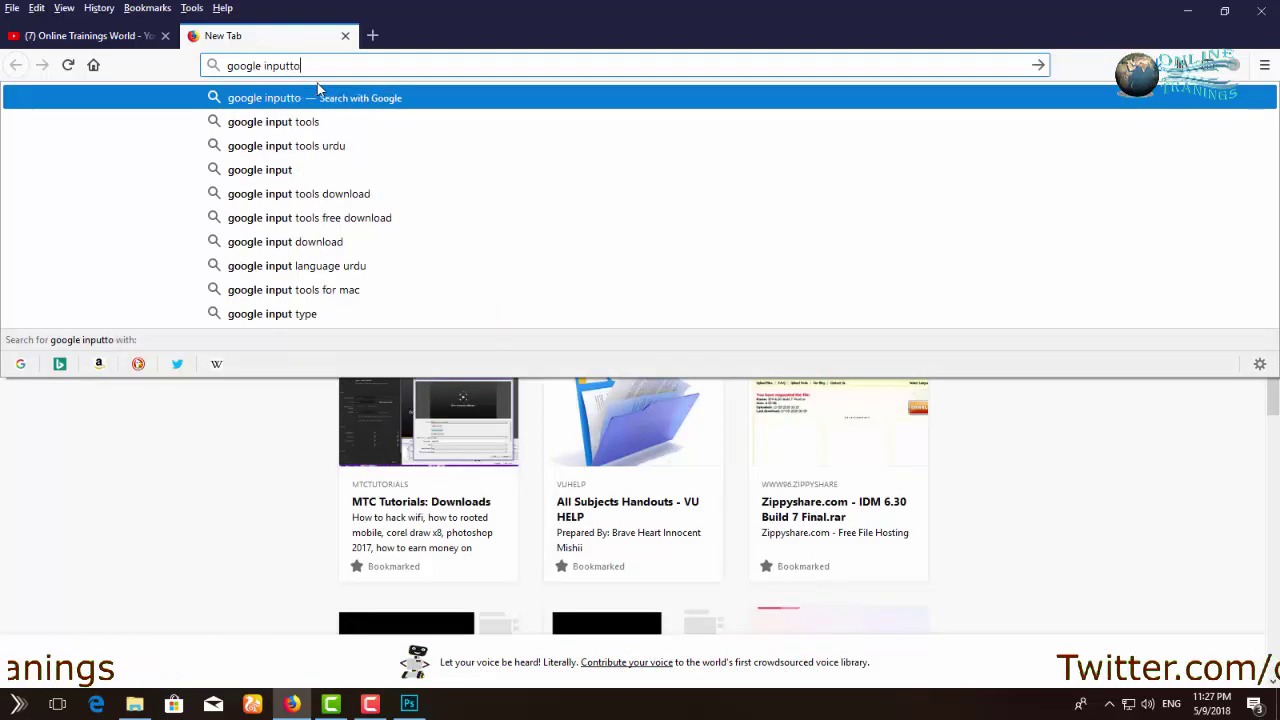
type("ols")
key("Return")
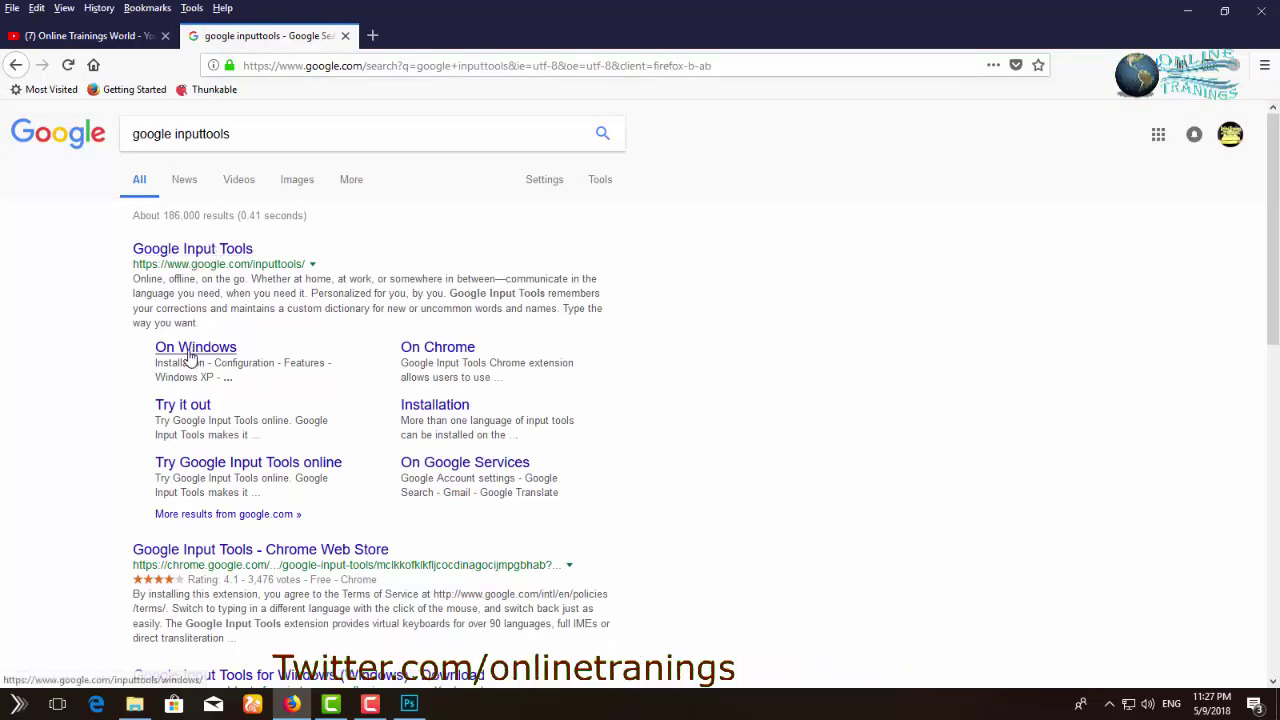
left_click(203, 352)
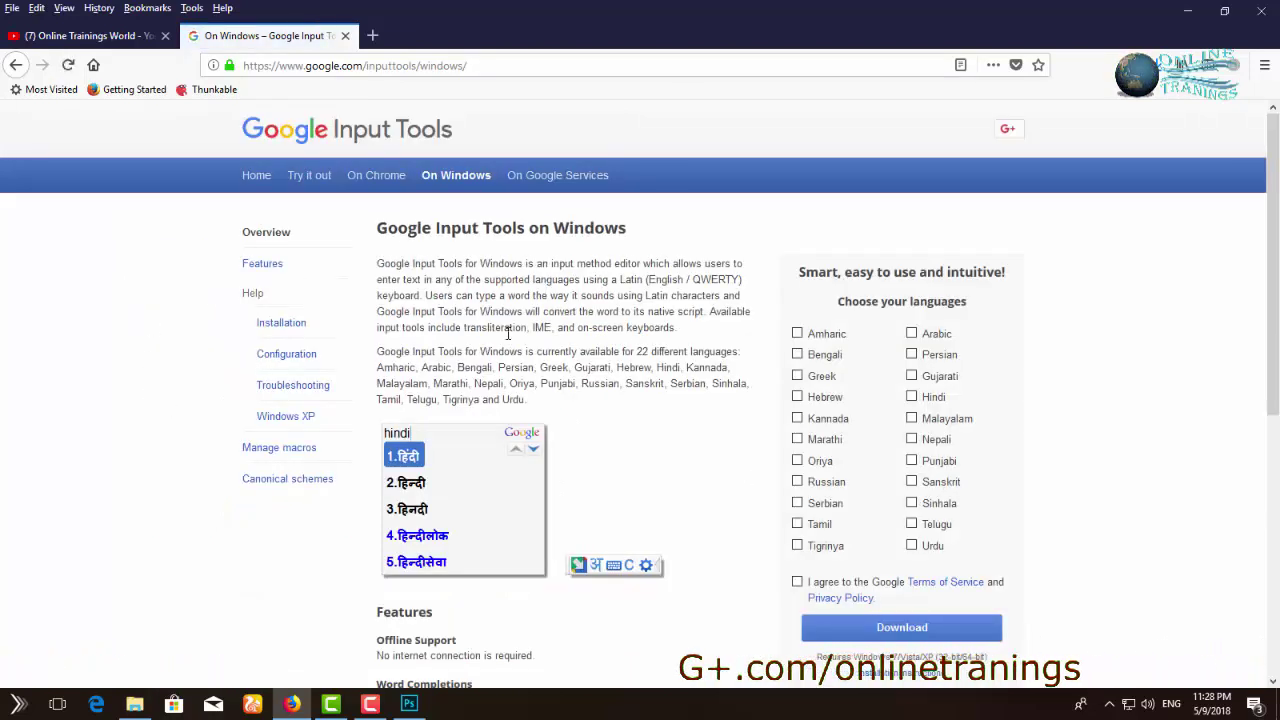
Select Urdu, agree to the Terms of Service, and start the installer download.
left_click(911, 546)
scroll(963, 563, "down", 3)
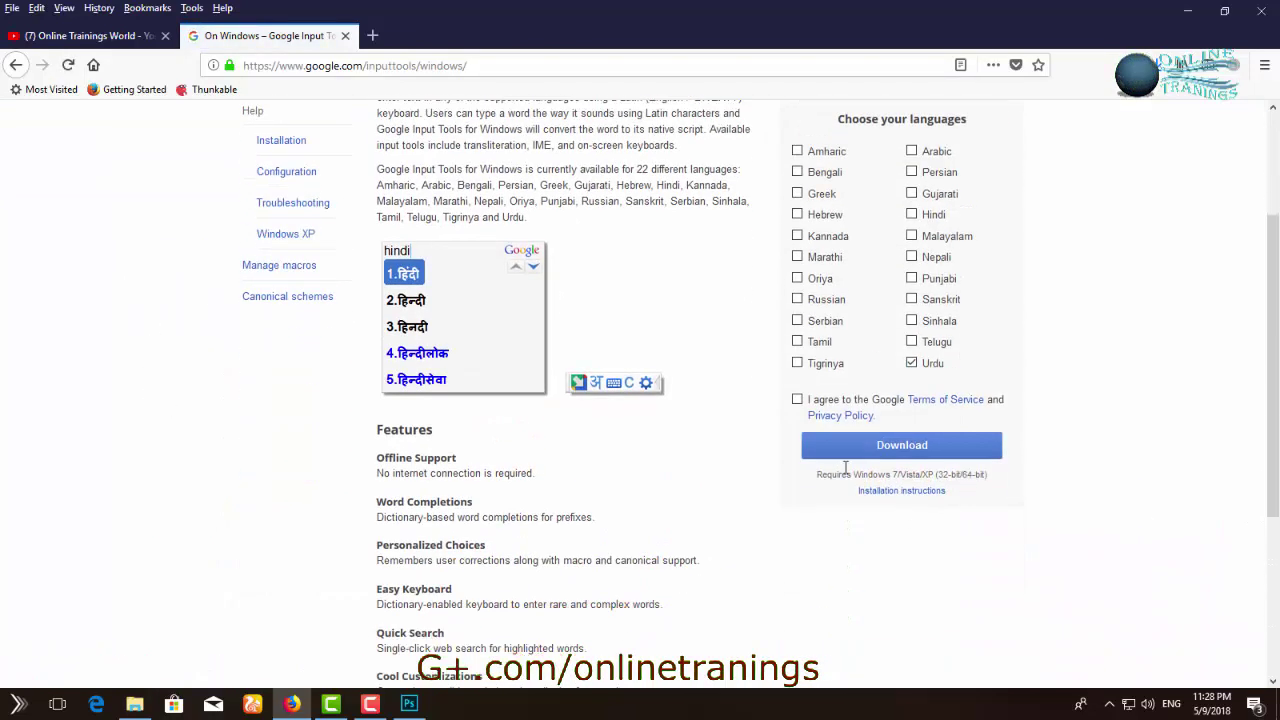
left_click(900, 446)
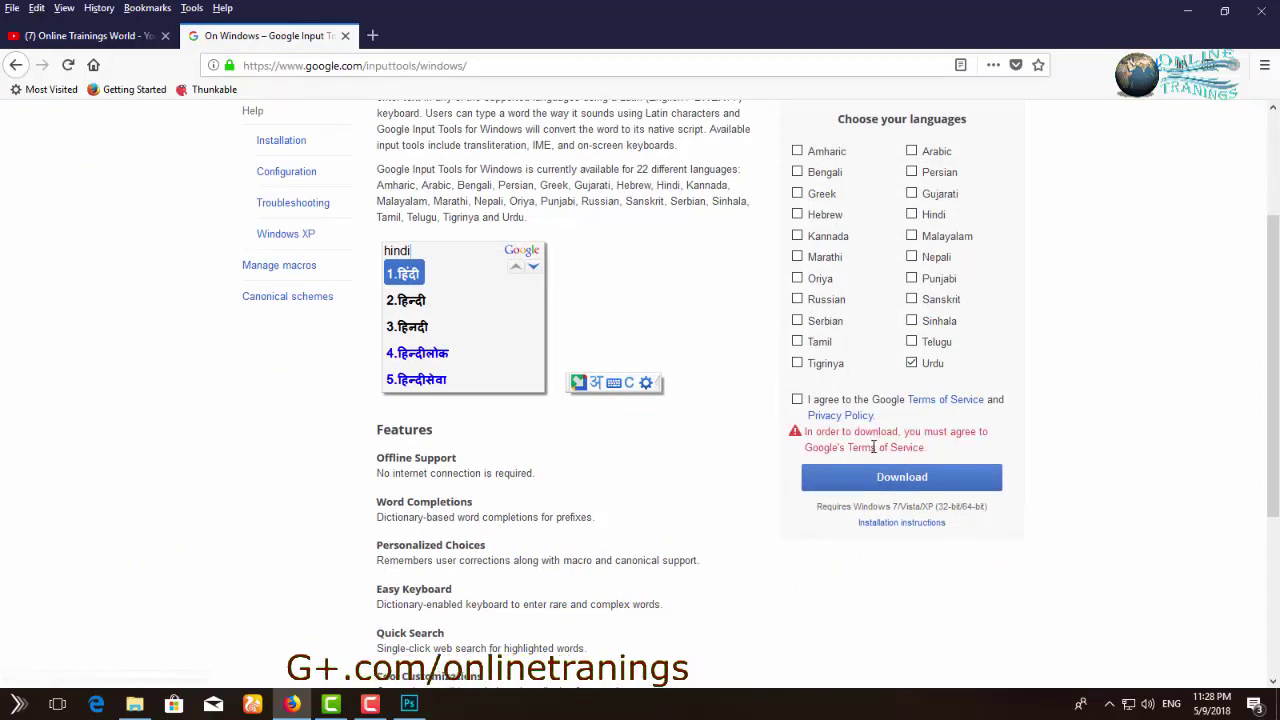
left_click(797, 399)
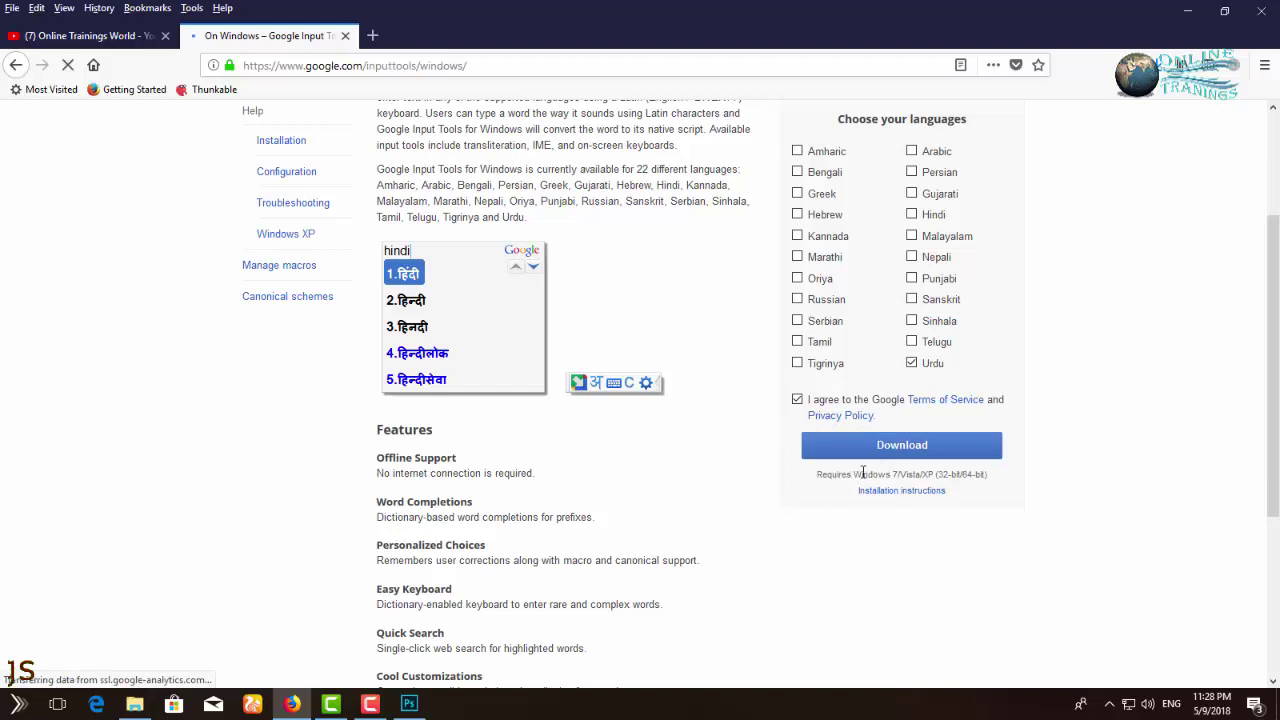
left_click(872, 450)
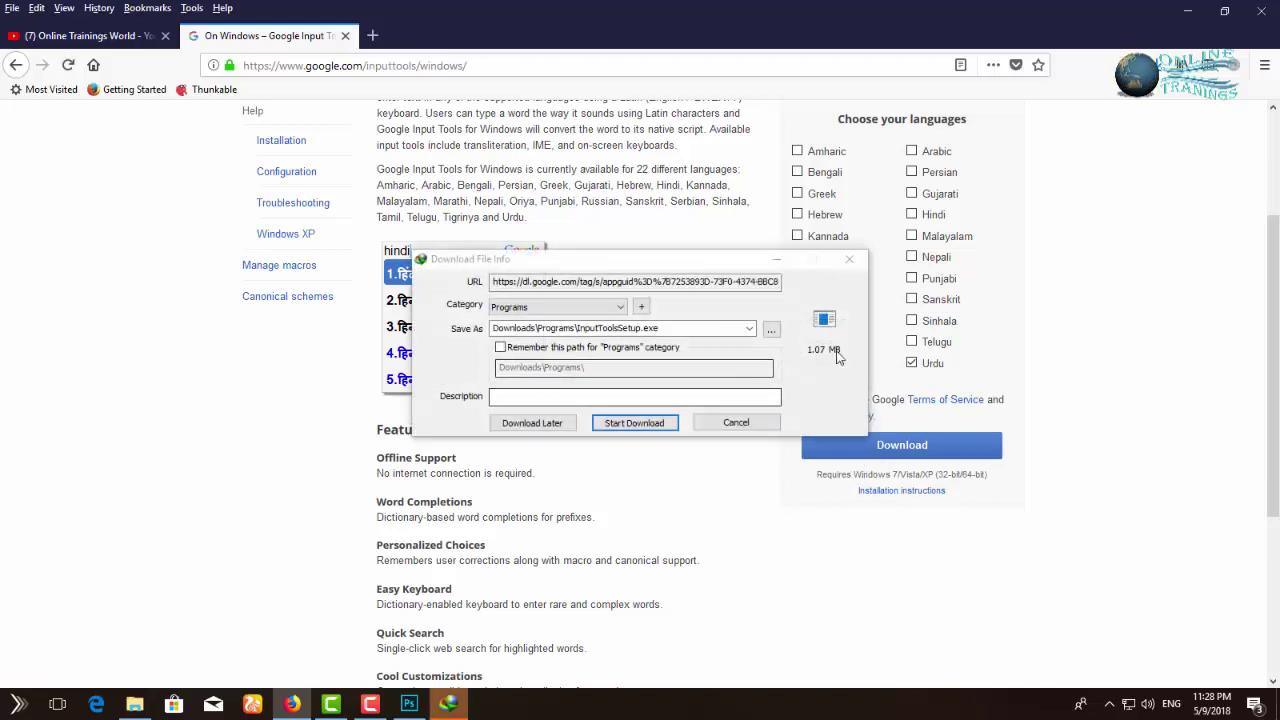
Save and run InputToolsSetup.exe, then close the installer once installation completes.
left_click(645, 424)
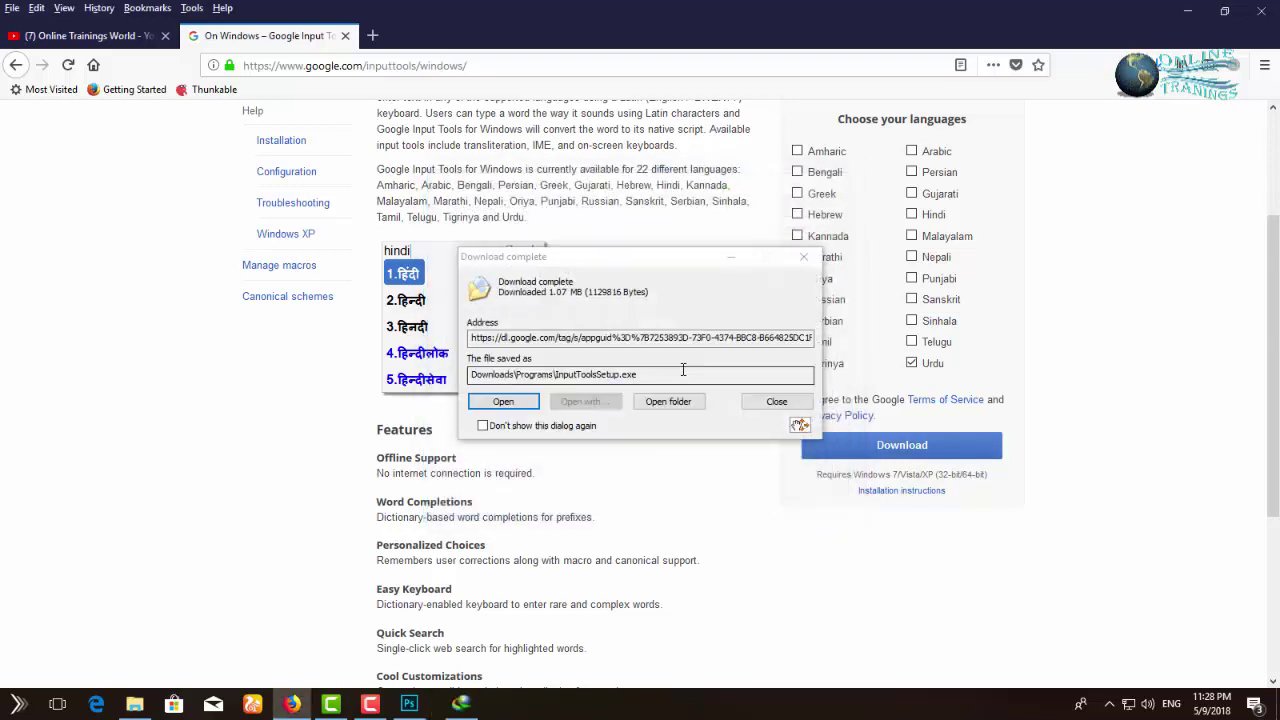
left_click(545, 403)
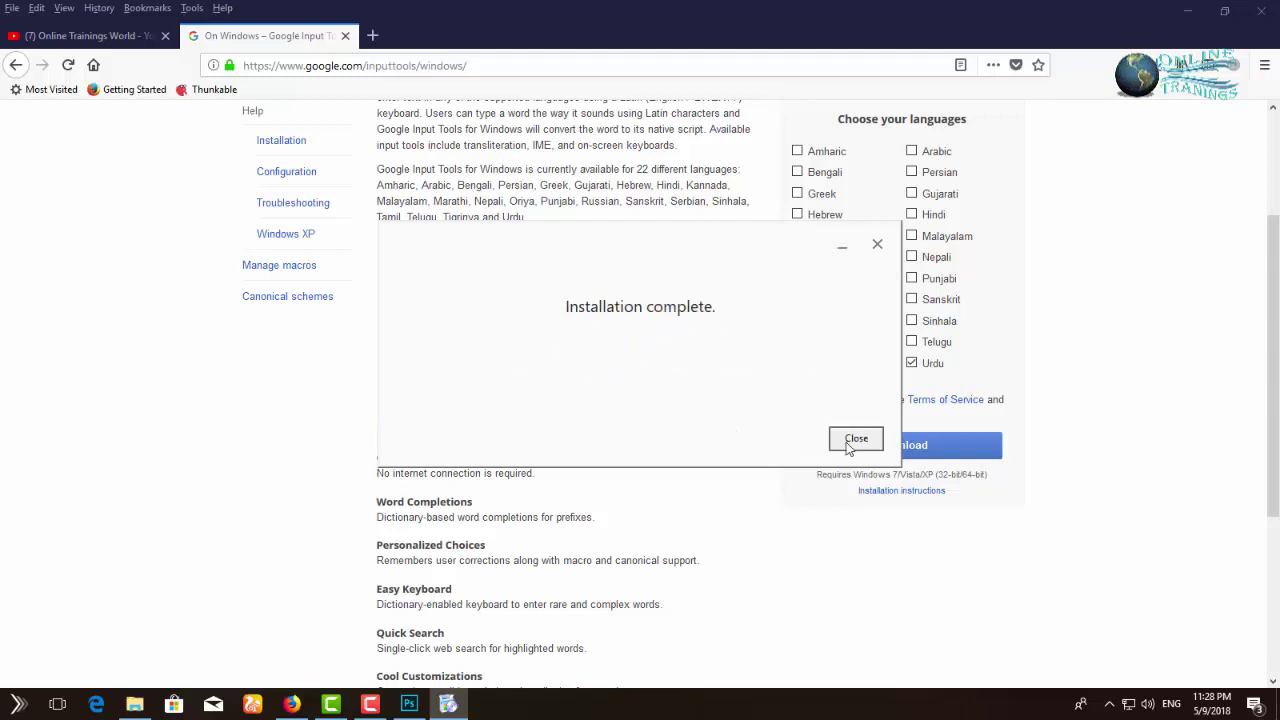
left_click(852, 443)
type("hindi")
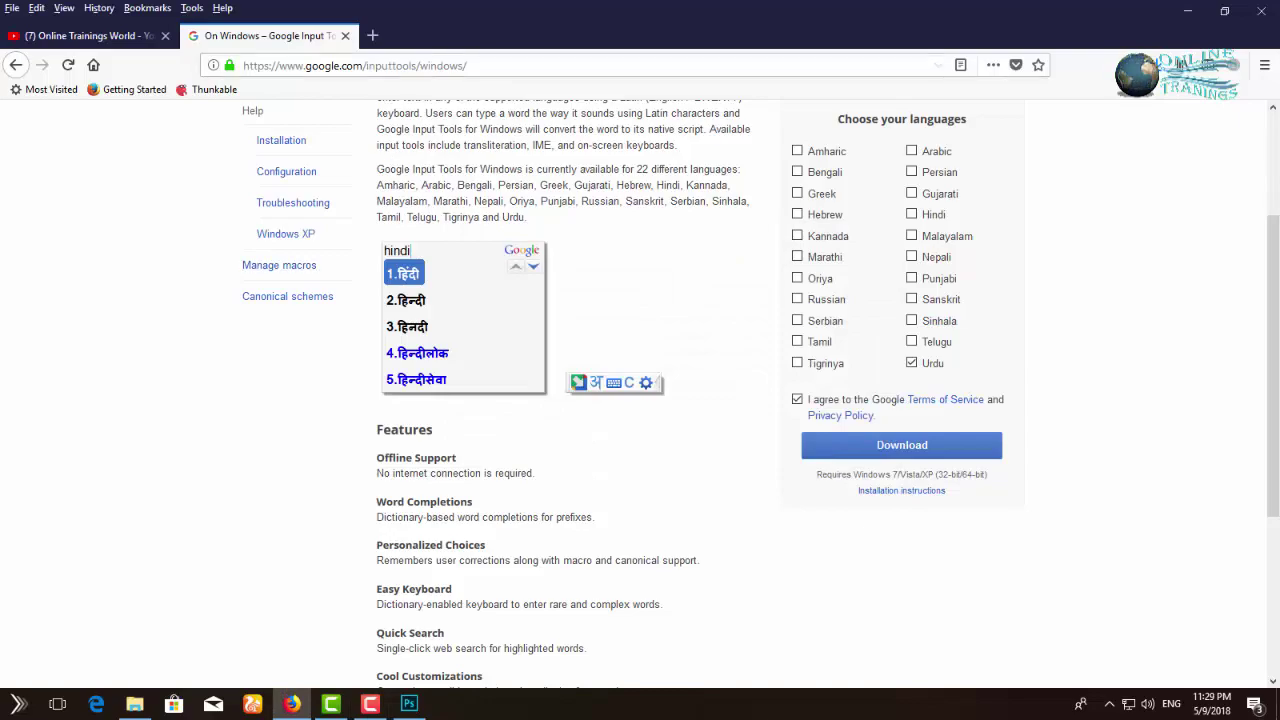
Set Photoshop's Type preferences text engine to Middle Eastern and South Asian.
left_click(424, 710)
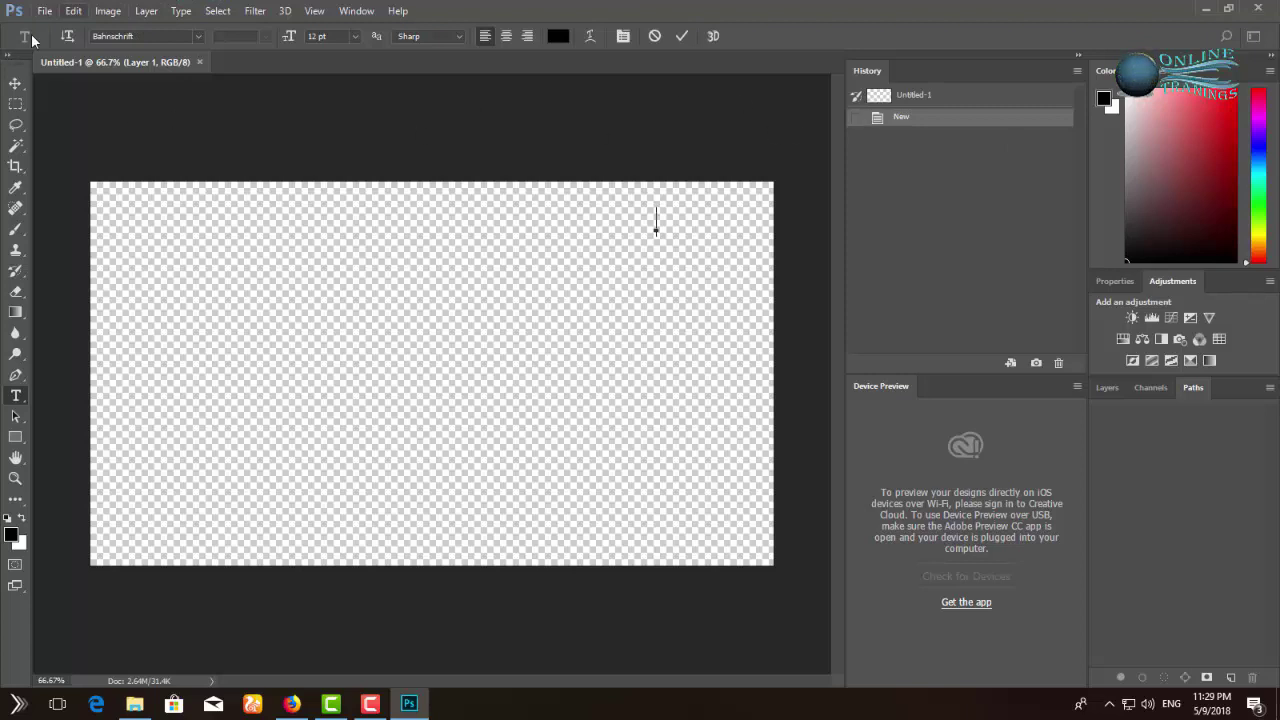
left_click(74, 12)
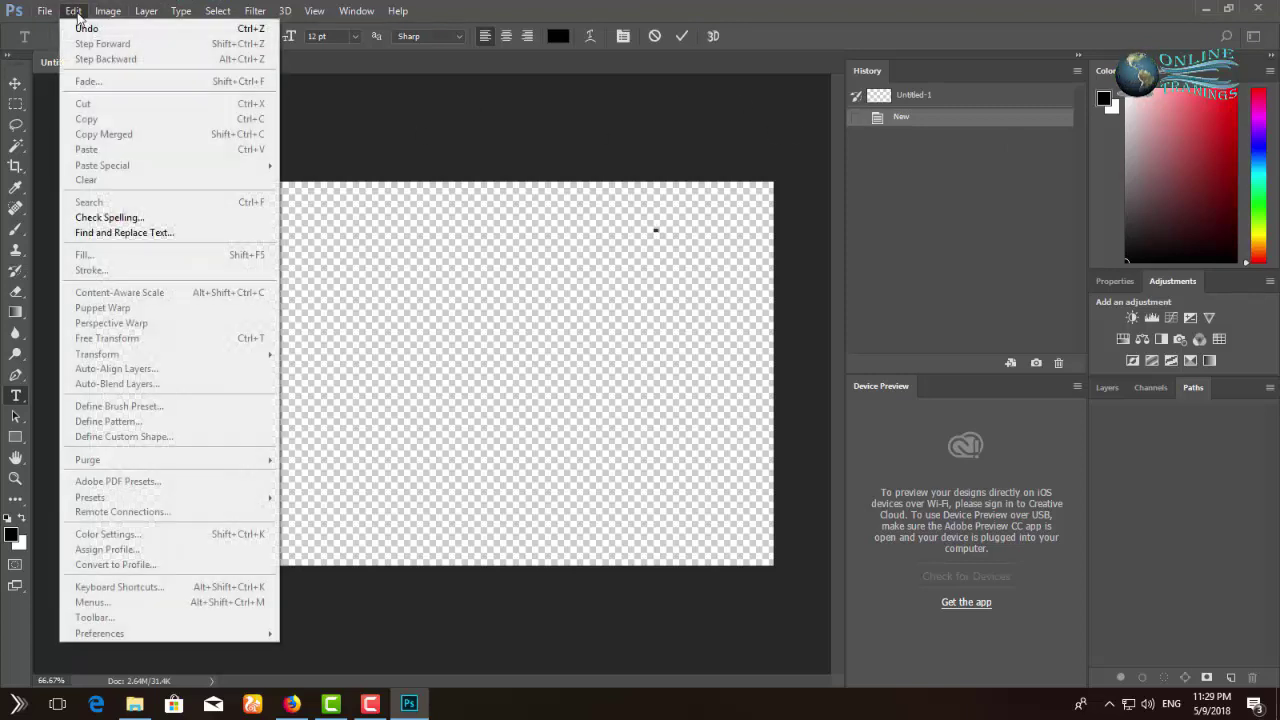
left_click(655, 229)
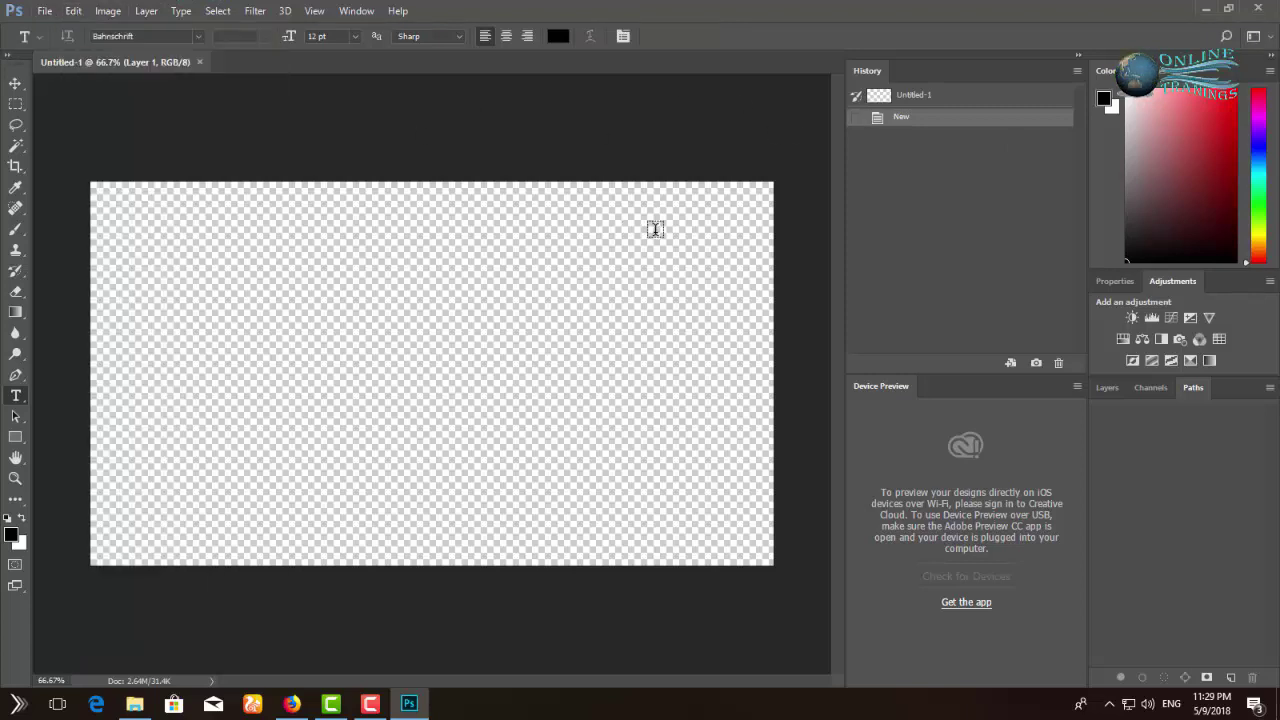
left_click(71, 12)
mouse_move(100, 633)
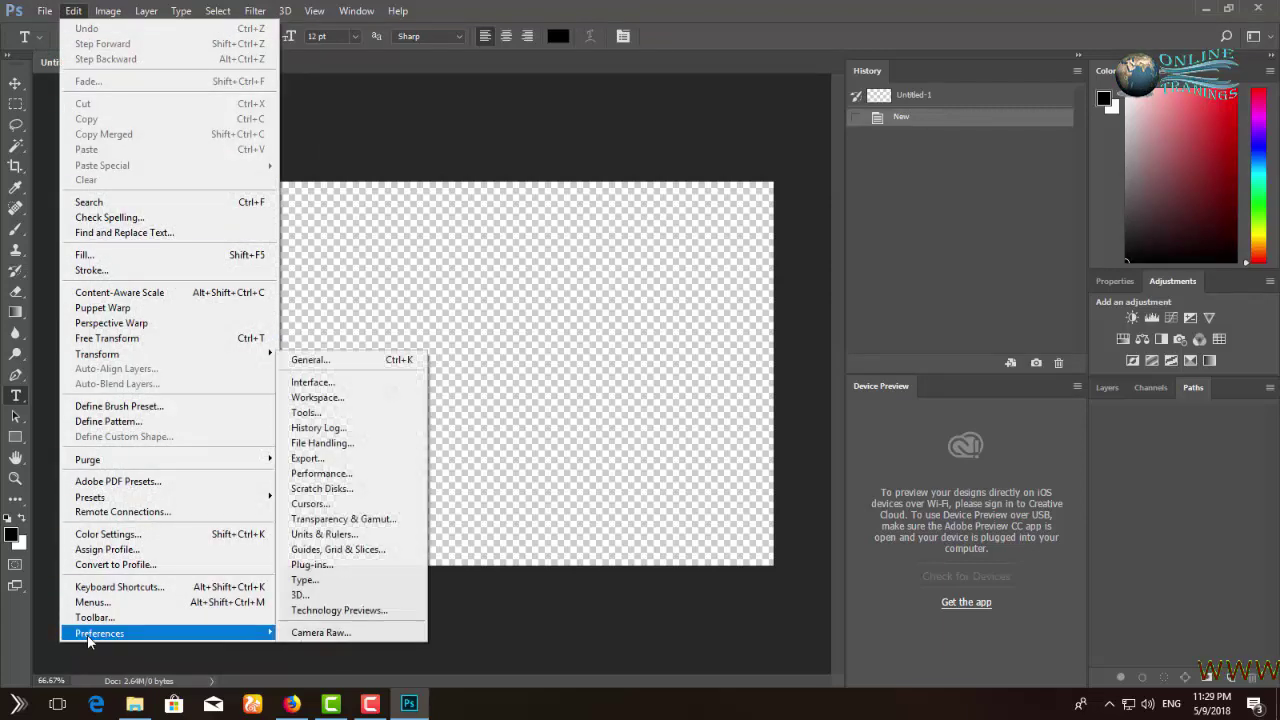
left_click(316, 580)
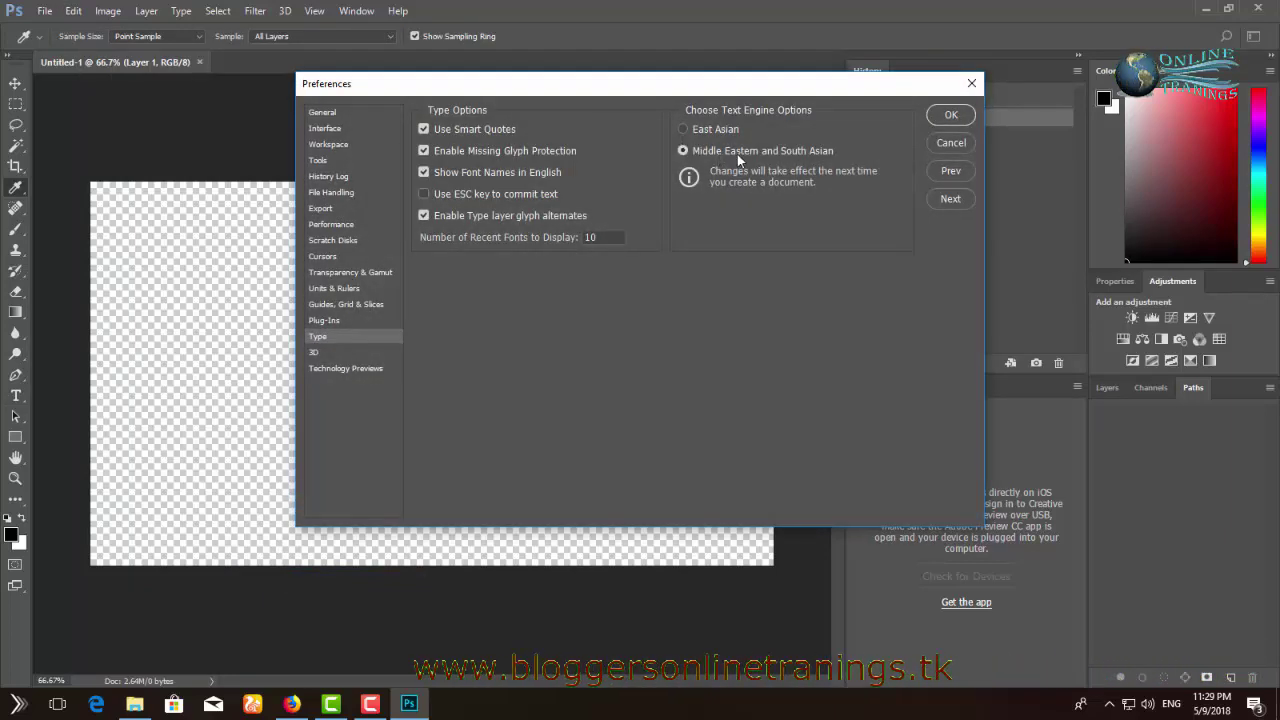
left_click(683, 130)
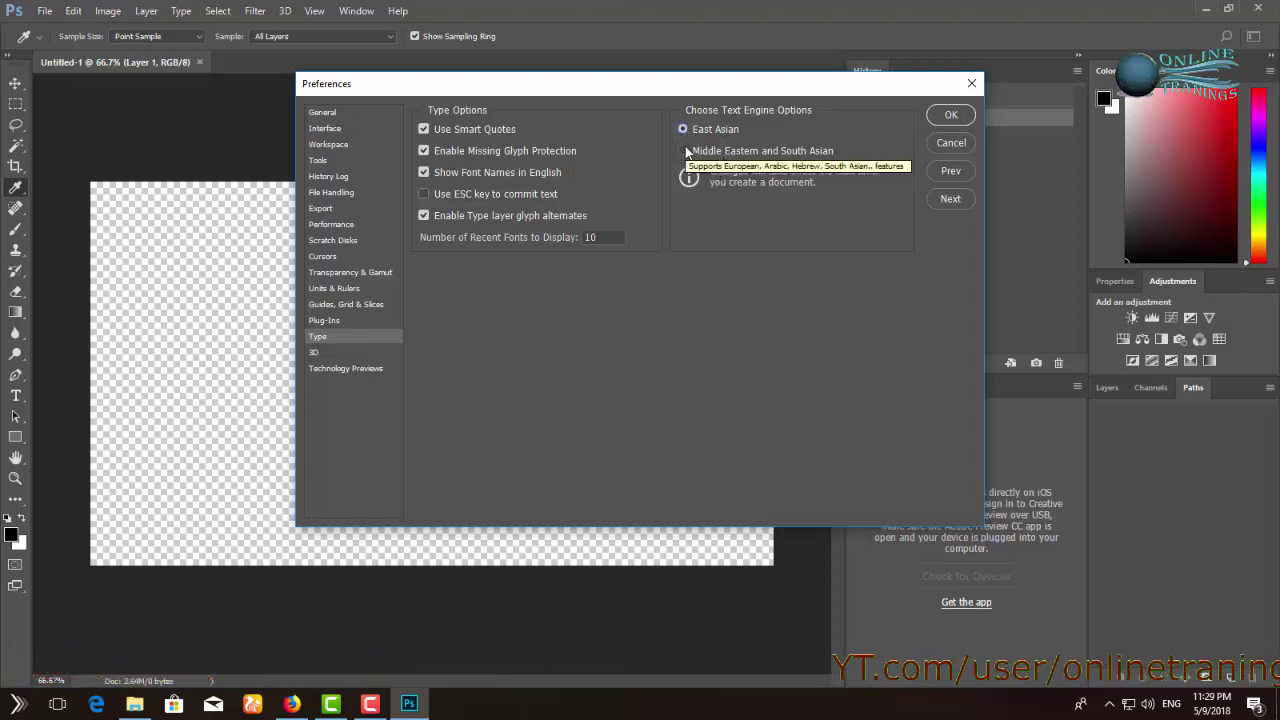
mouse_move(686, 151)
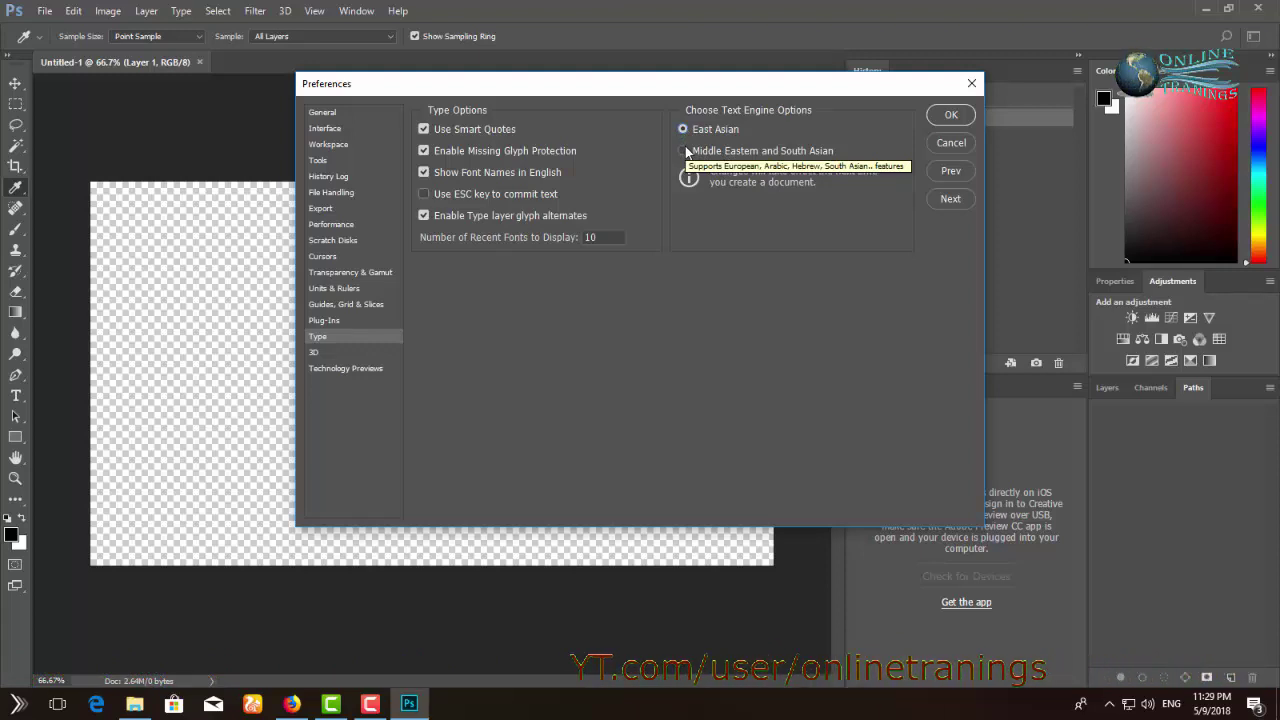
left_click(683, 151)
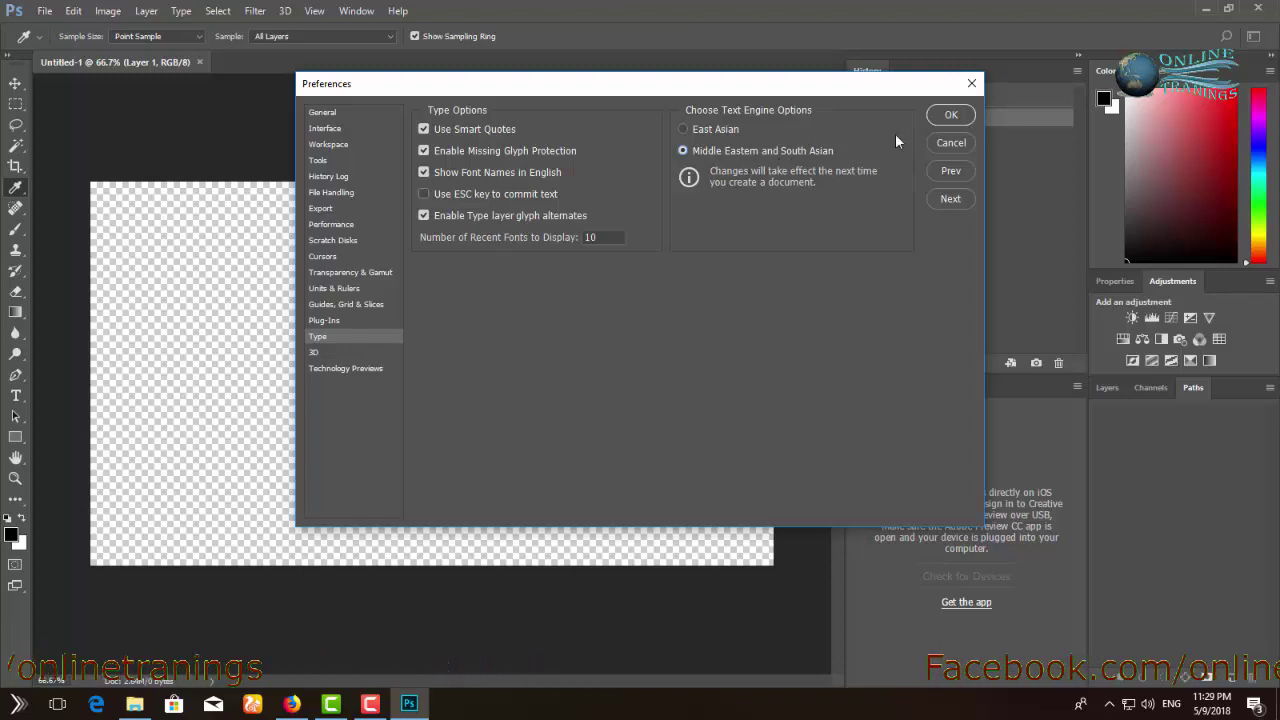
left_click(950, 115)
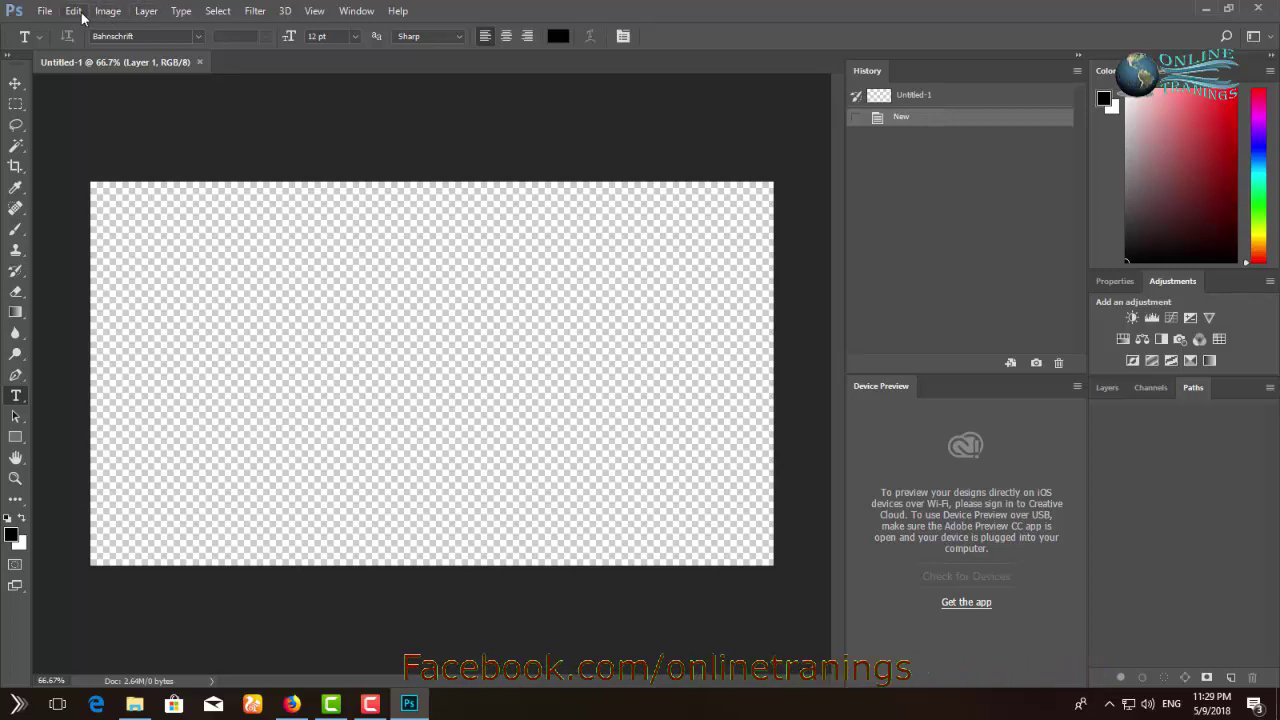
Turn on Middle Eastern Features and Right-to-Left Character Direction under Type > Language Options.
left_click(147, 11)
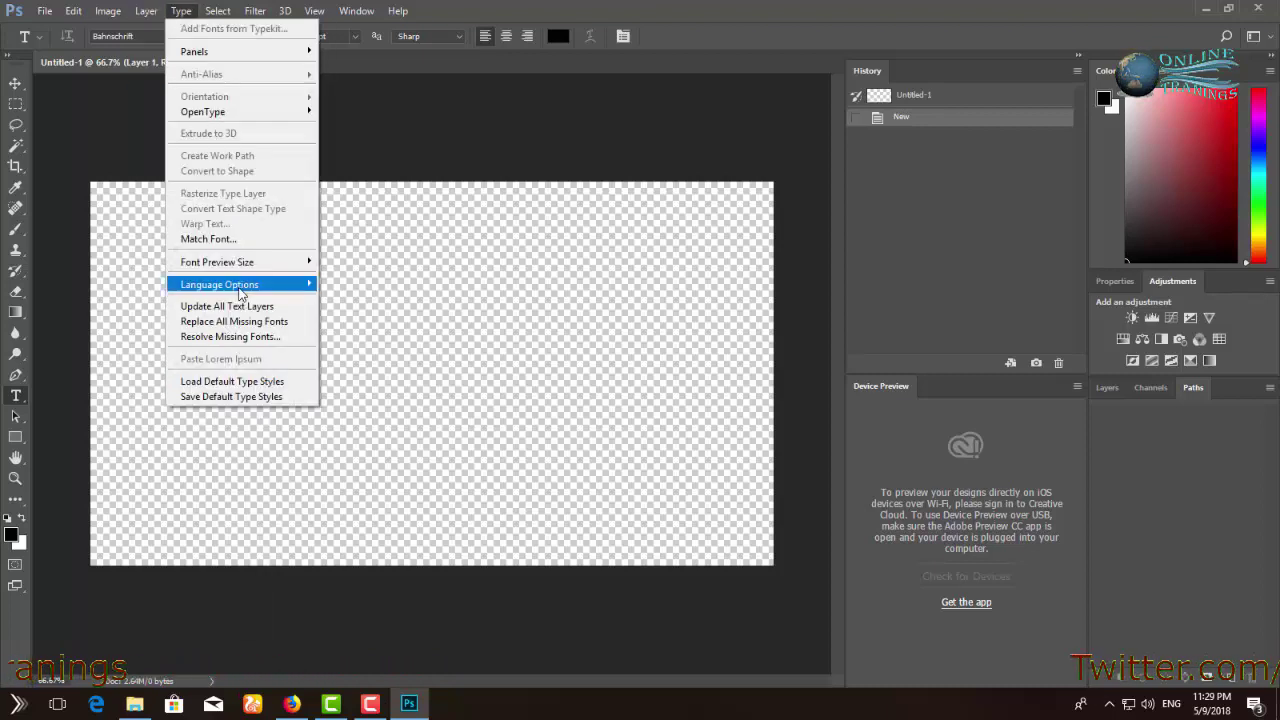
mouse_move(220, 284)
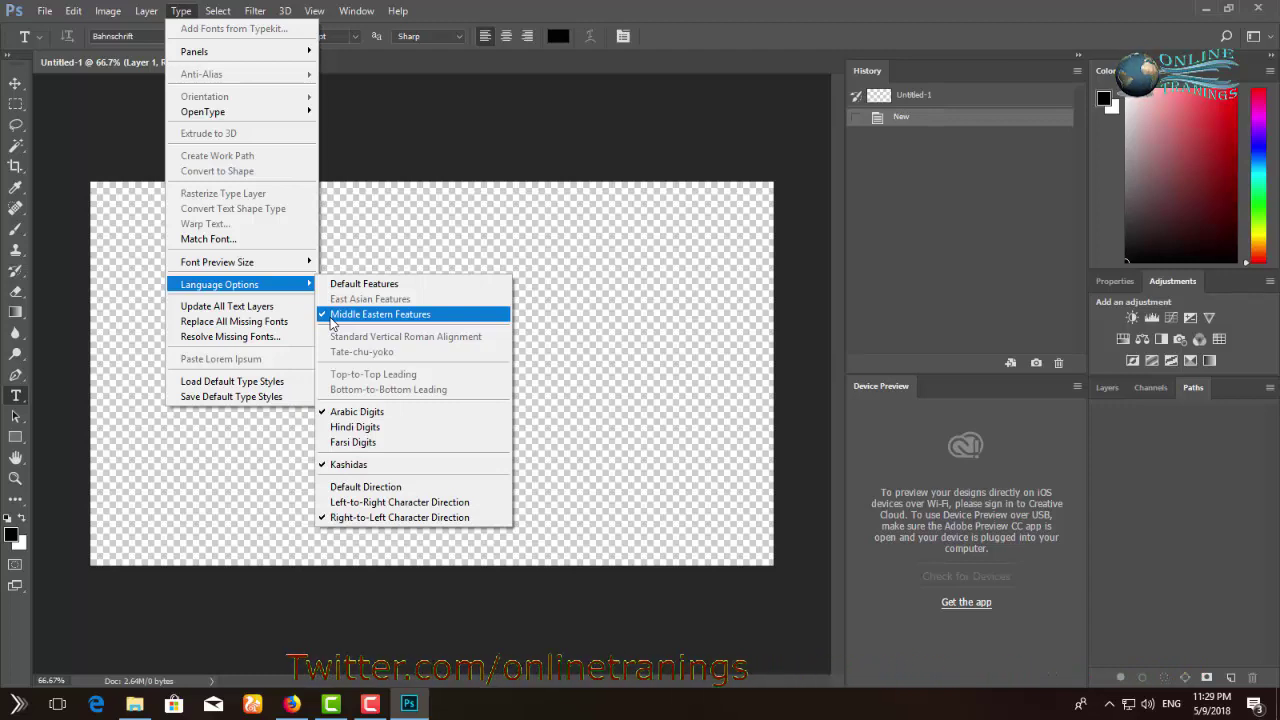
left_click(331, 320)
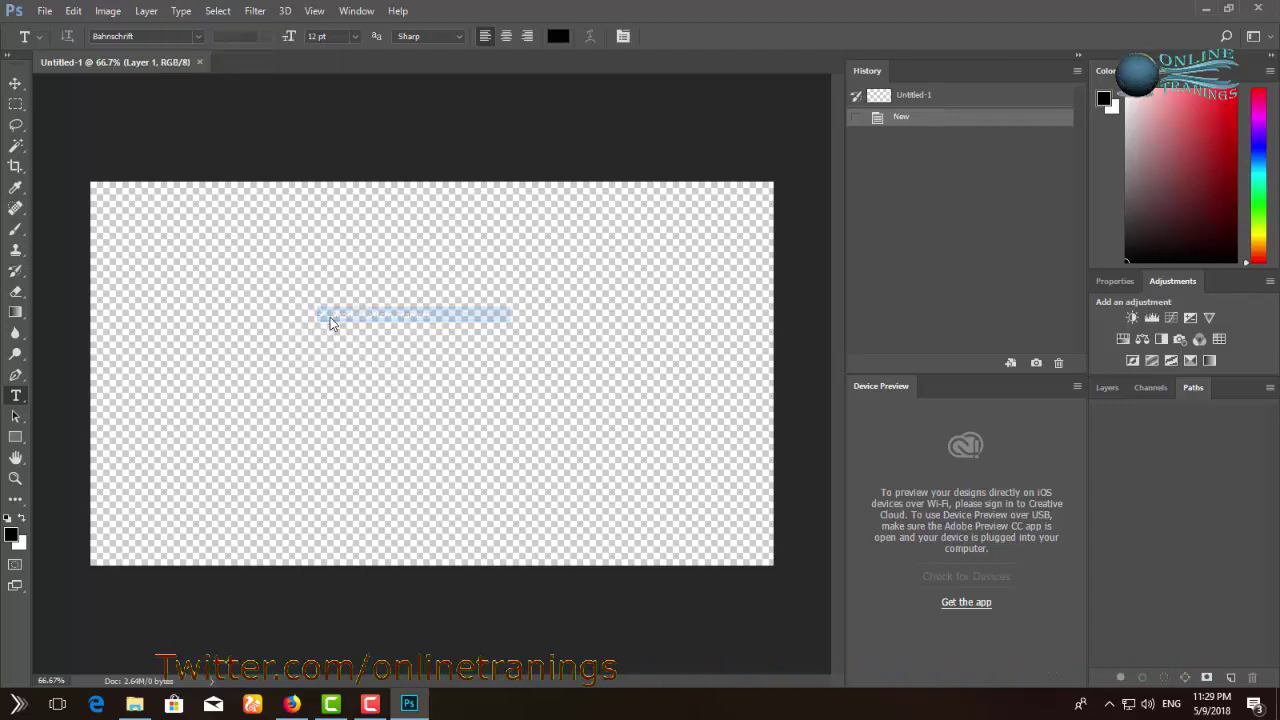
left_click(181, 11)
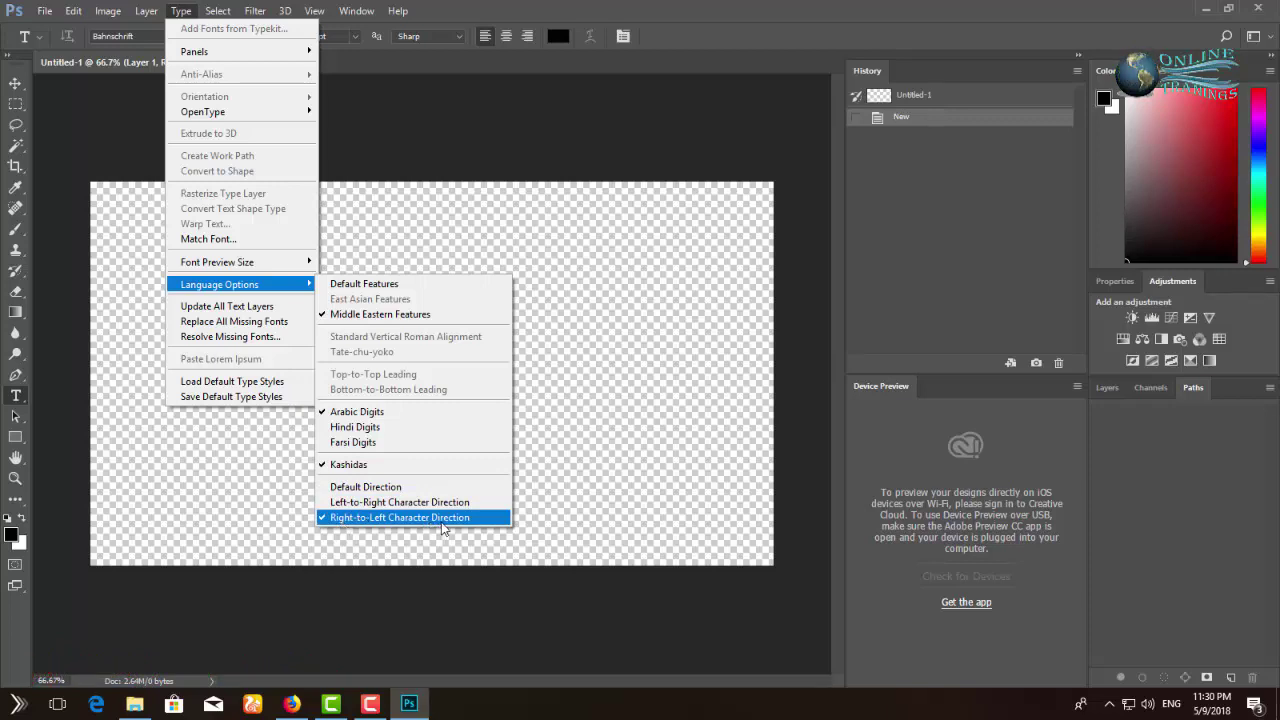
left_click(410, 518)
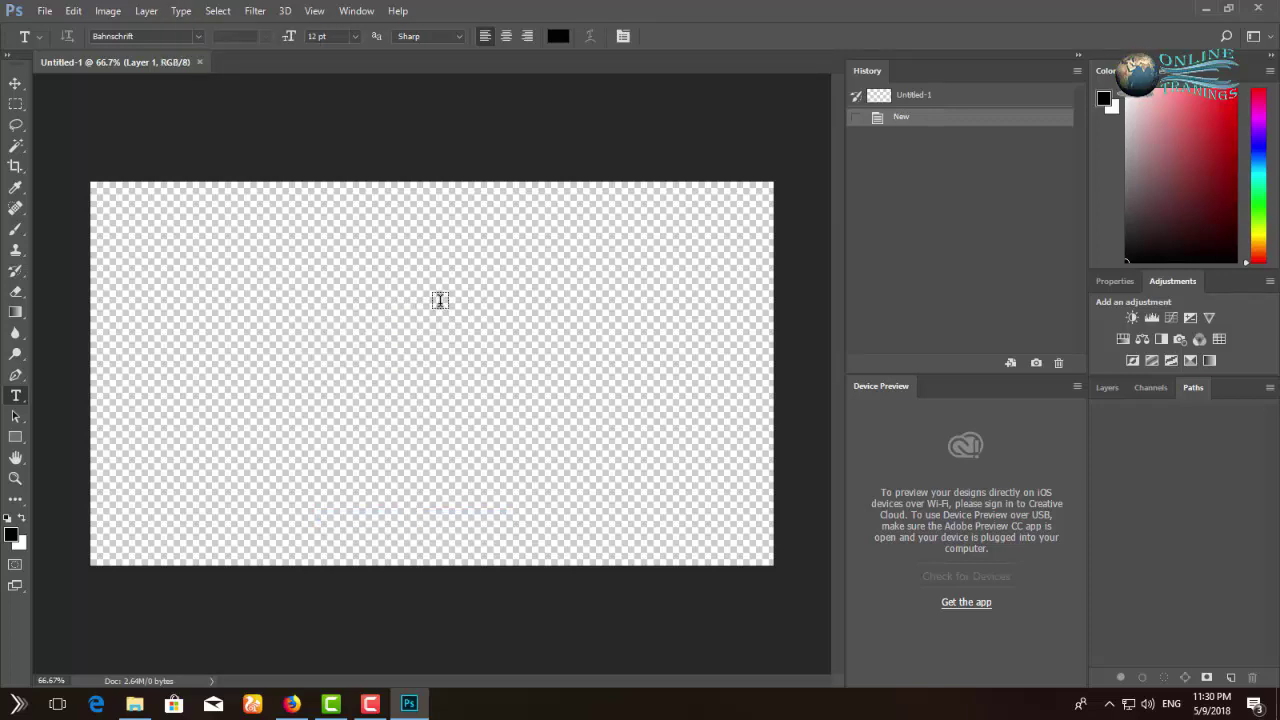
Switch the keyboard input language from ENG to Urdu (Pakistan) Google Input Tools.
left_click(1170, 704)
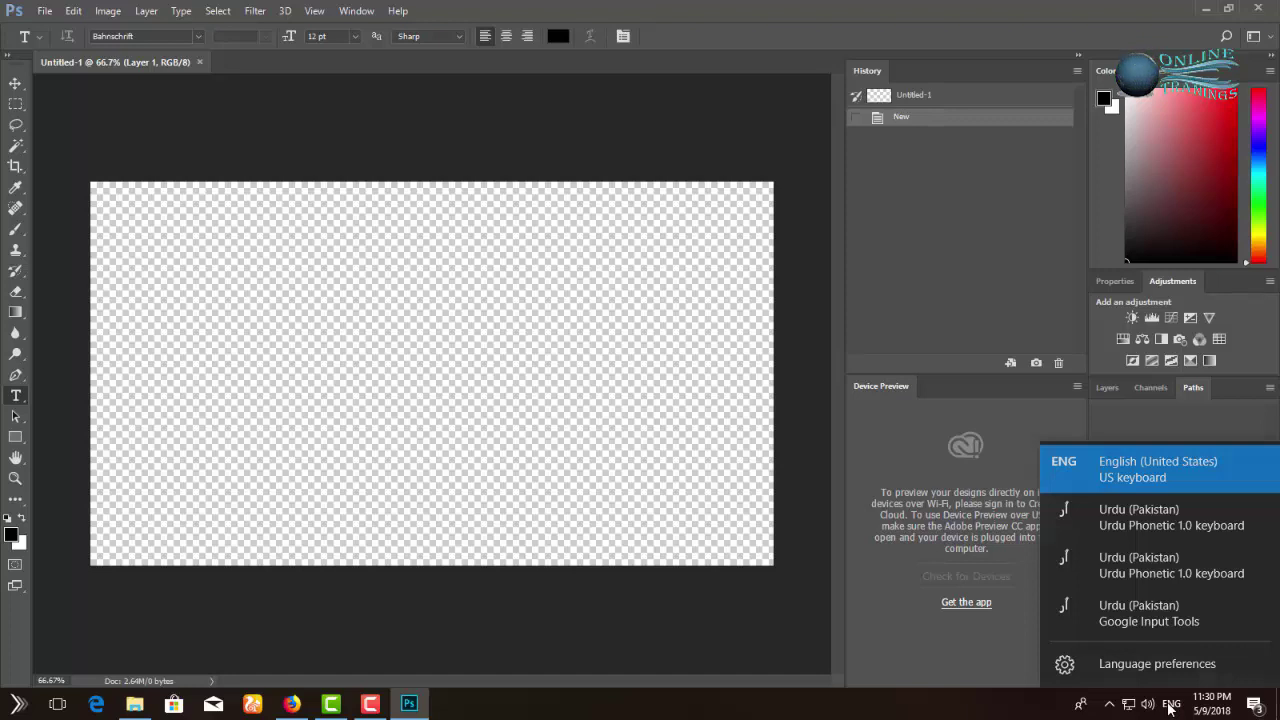
left_click(1150, 612)
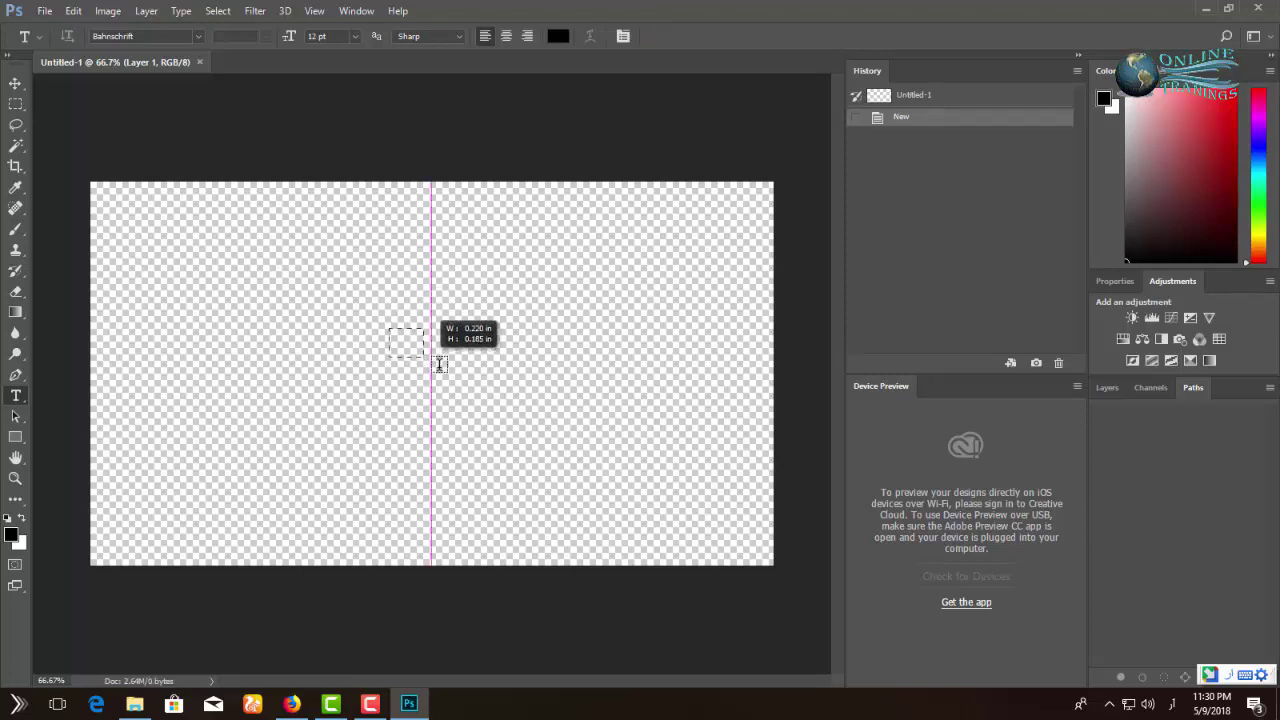
Draw a text box near the canvas centre and phonetically type the Urdu name sentence.
left_click_drag(440, 364, 578, 388)
type("میرا")
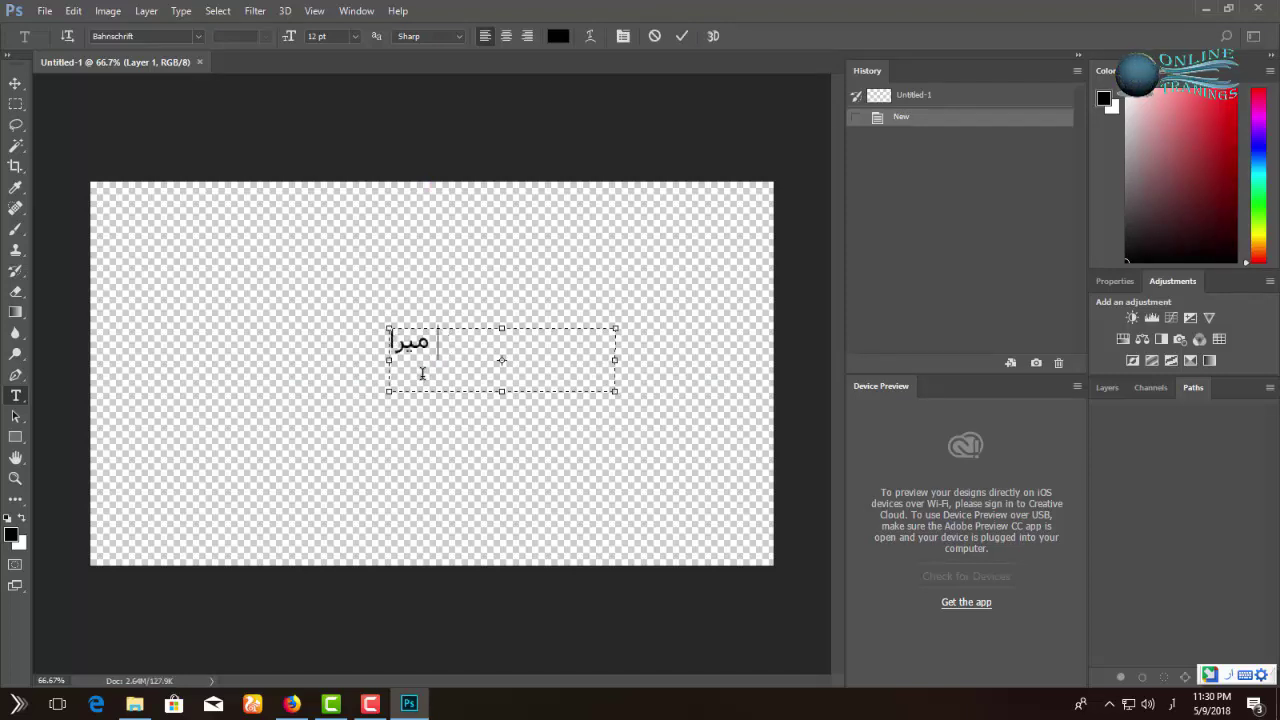
type("nam")
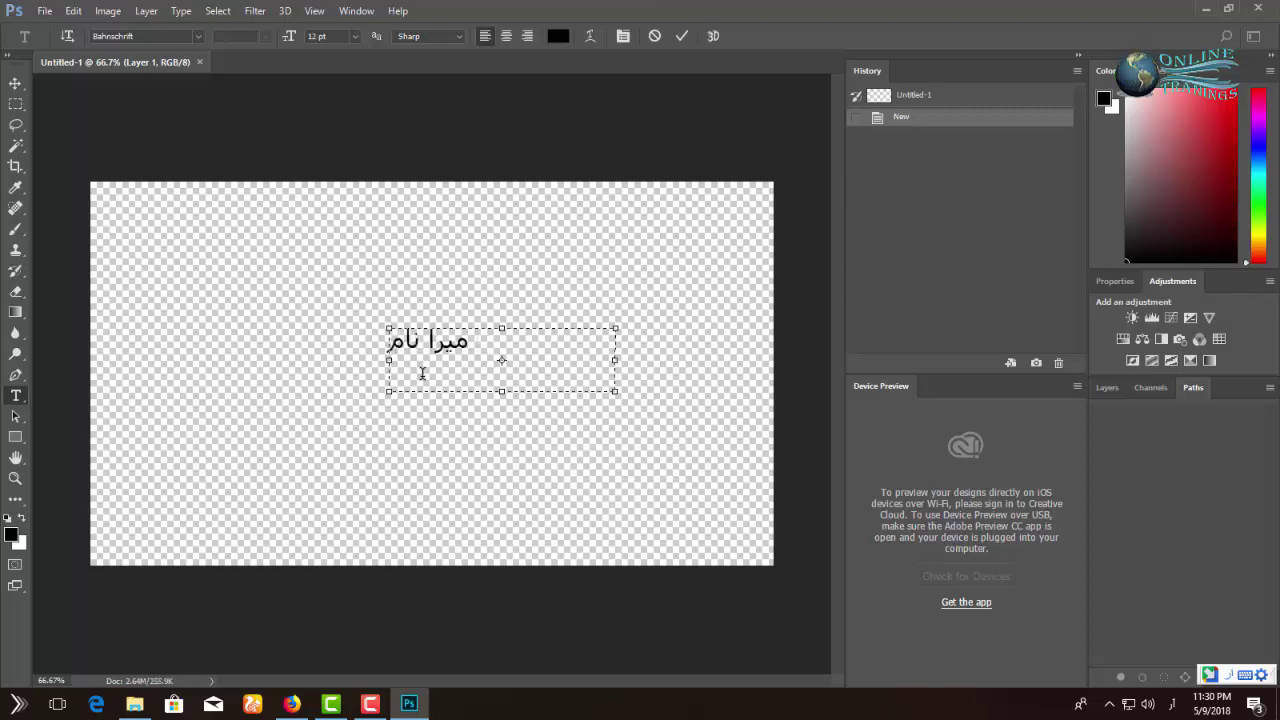
type("n")
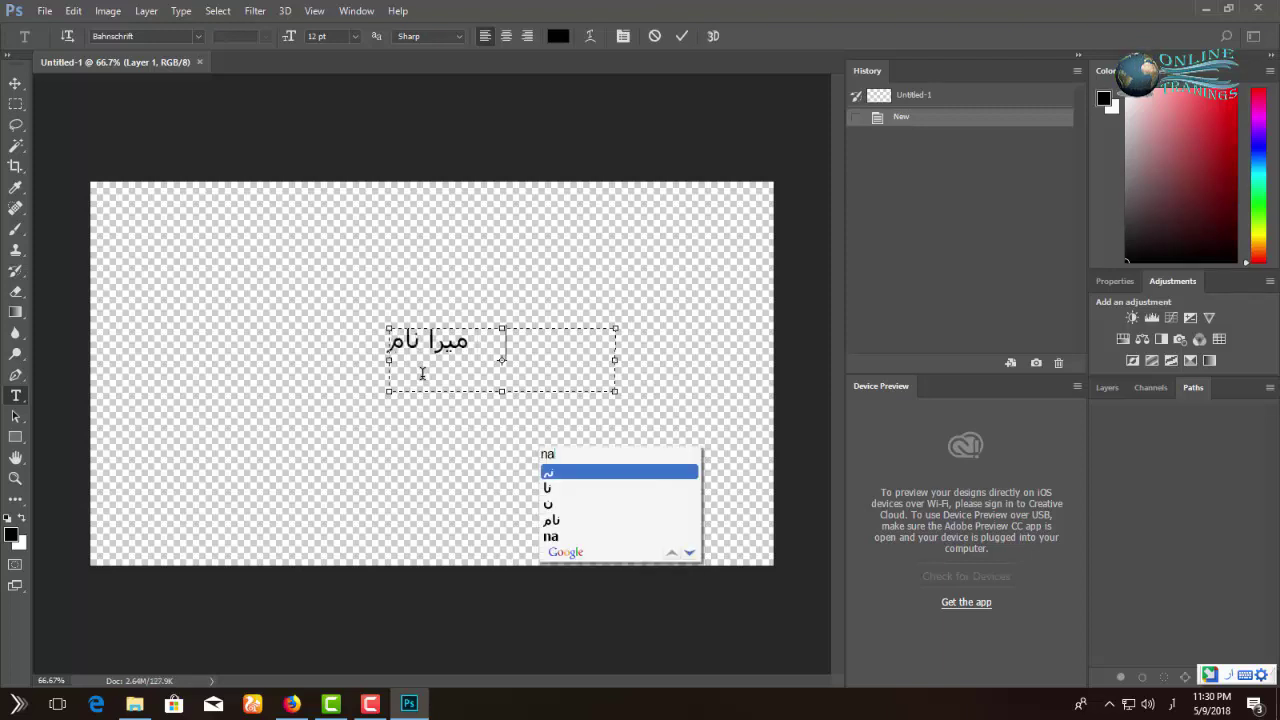
type("aeem")
key("space")
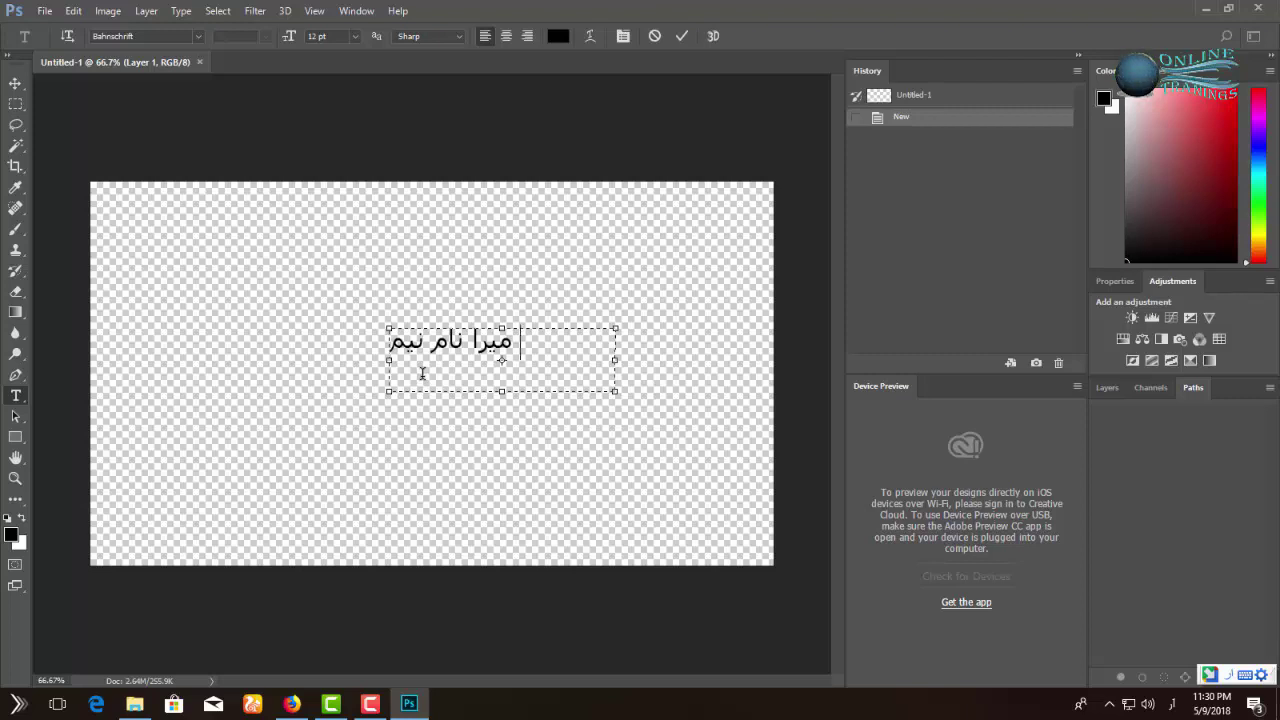
type("he")
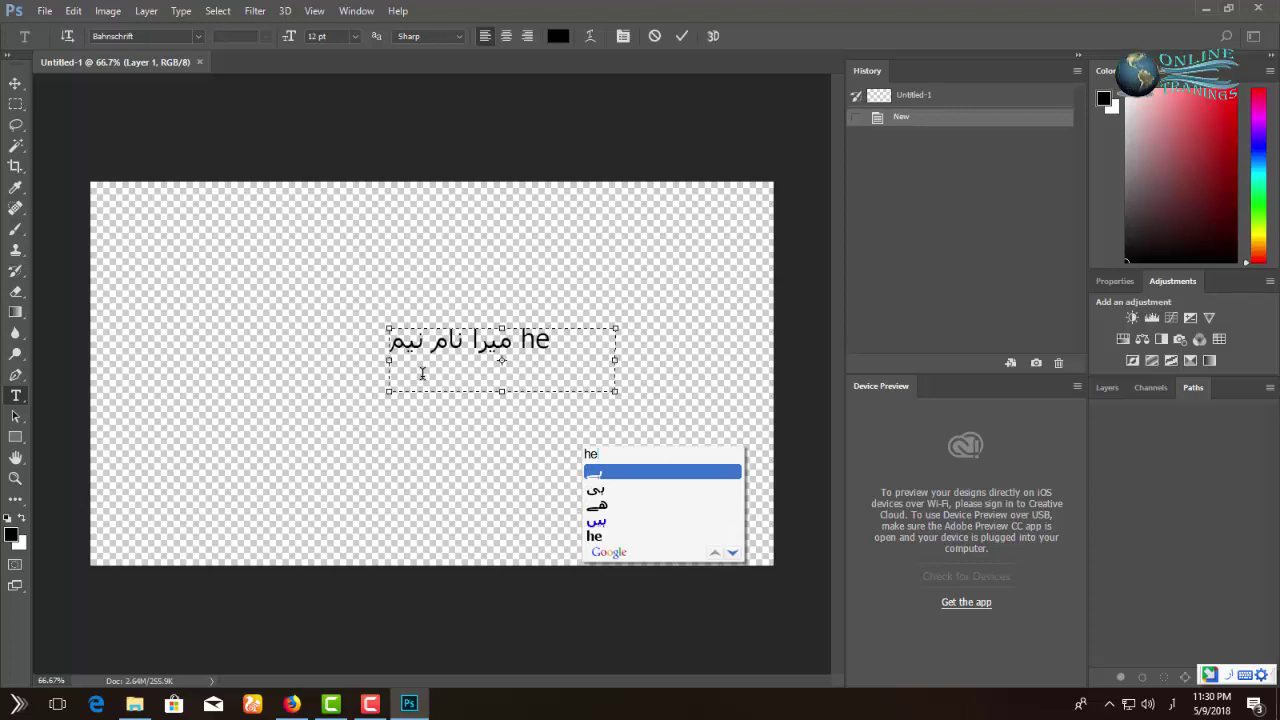
key("space")
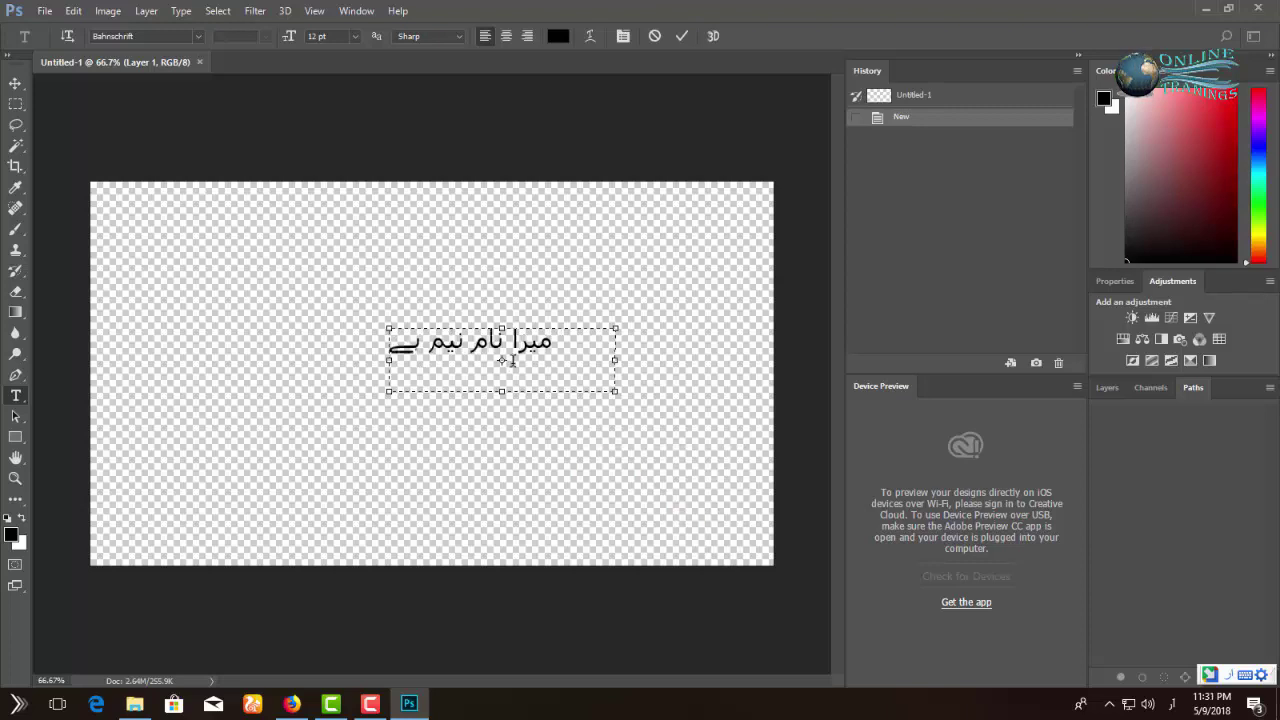
Change the Urdu sentence's font to Arial and deselect it to preview.
left_click(197, 38)
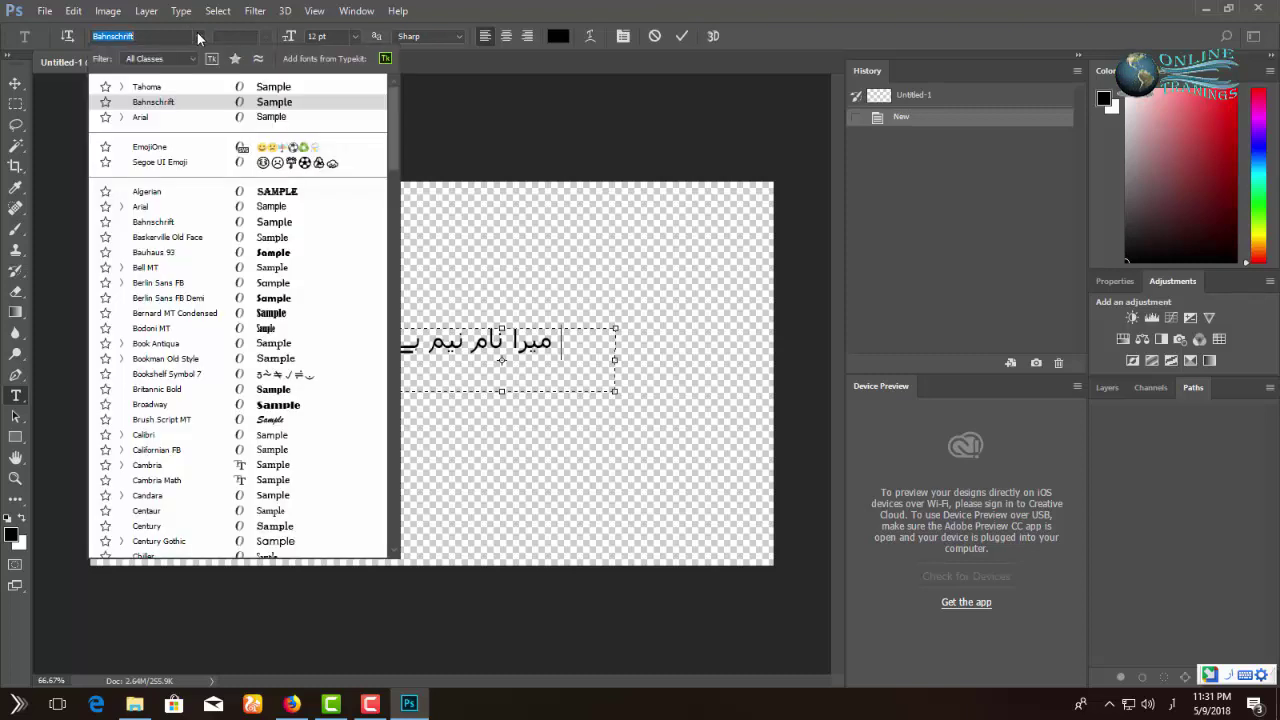
left_click(157, 118)
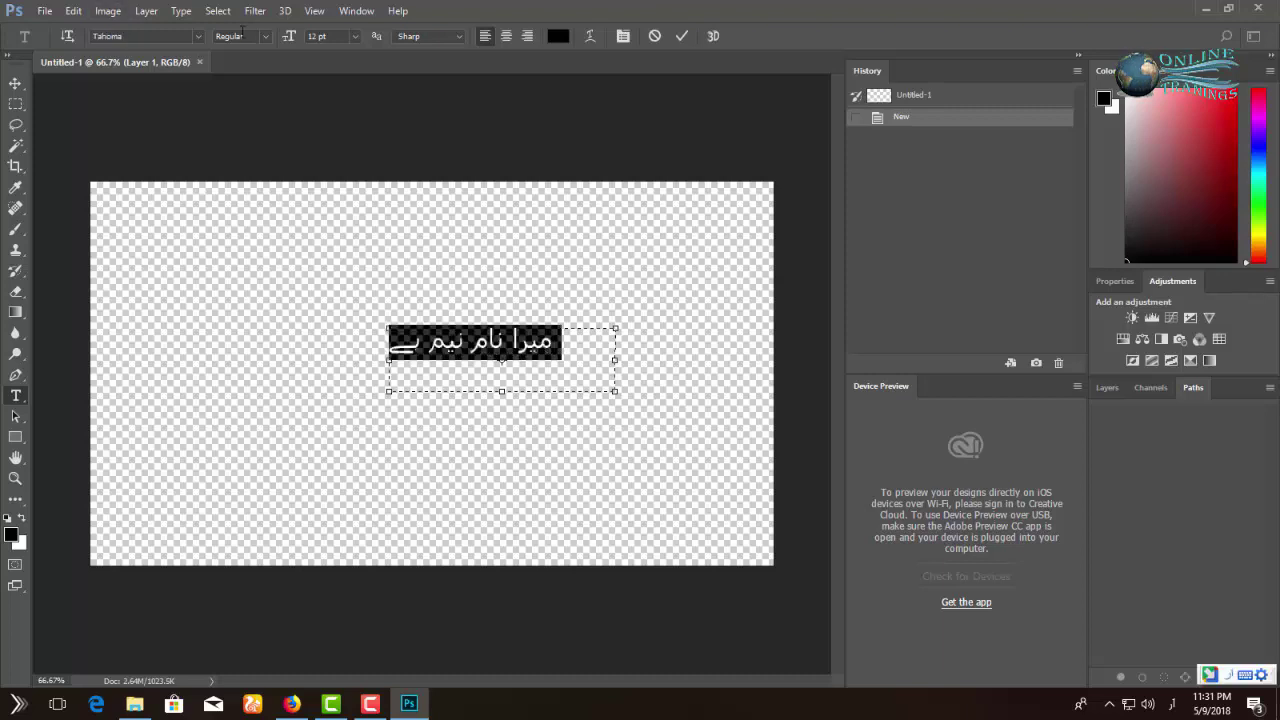
left_click(197, 38)
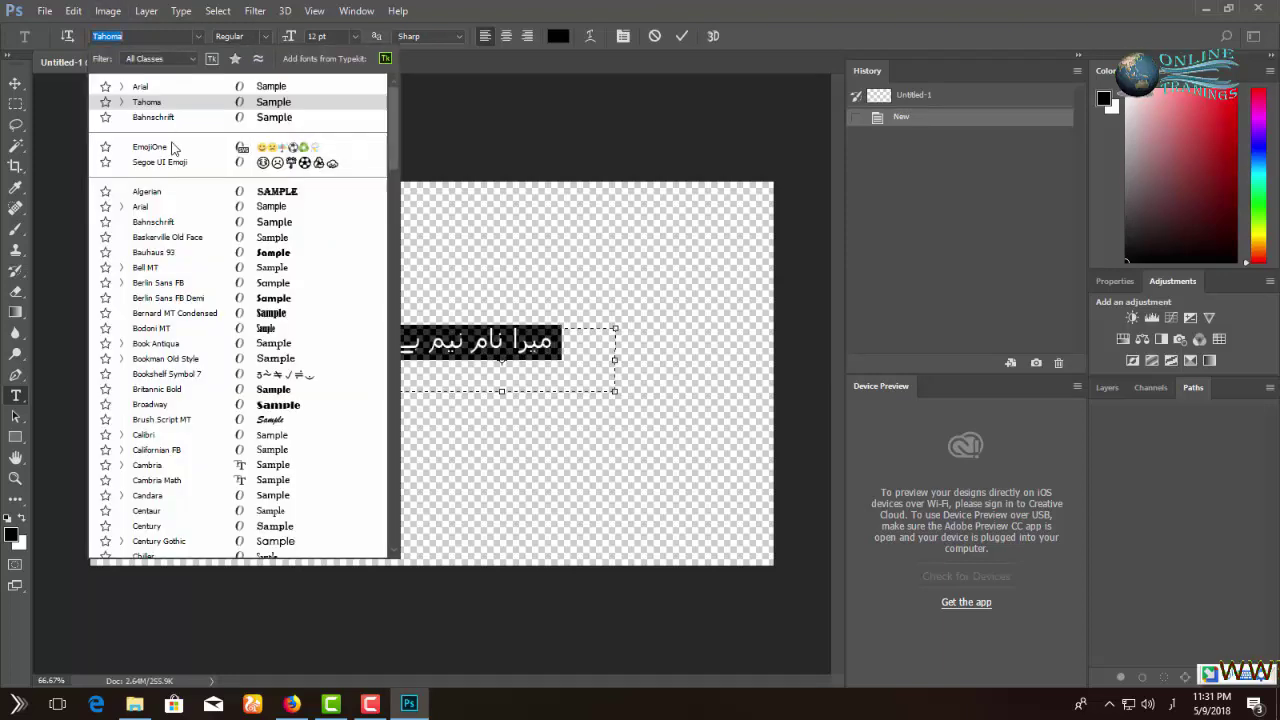
left_click(150, 89)
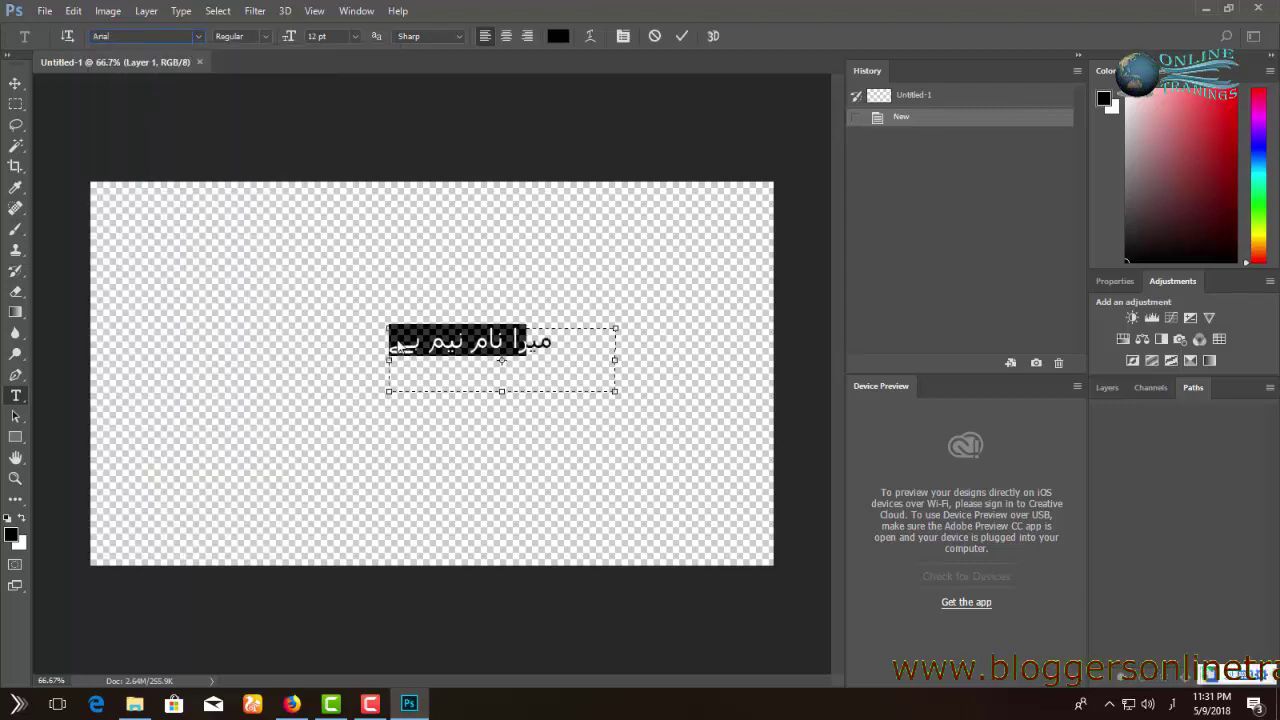
left_click(434, 347)
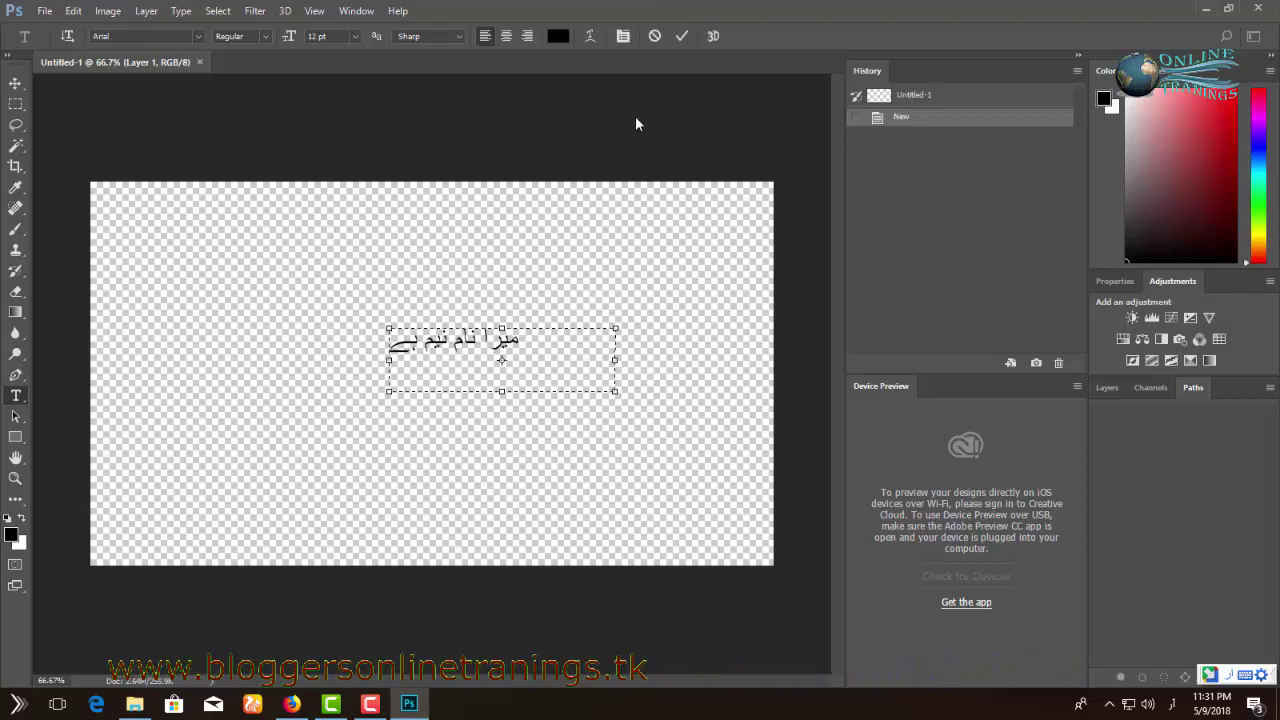
Commit the Urdu type layer, shrink its text box around the sentence, and commit again.
left_click(509, 500)
left_click(481, 341)
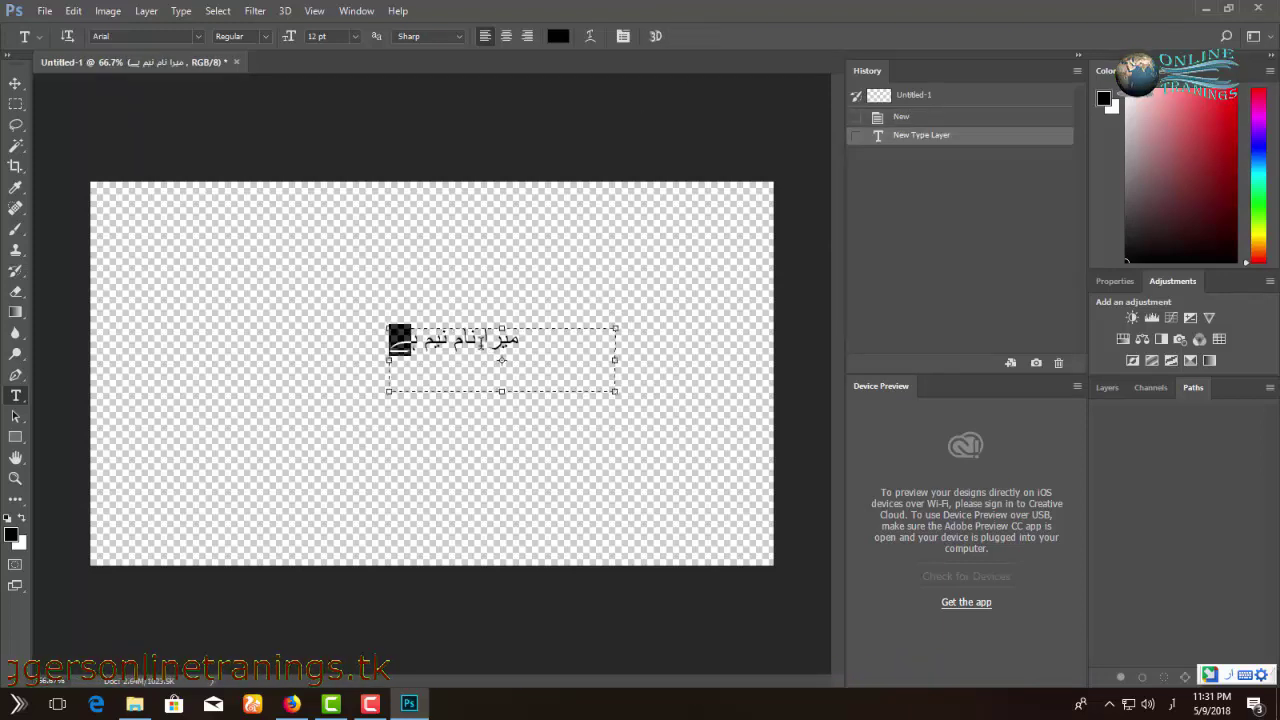
left_click_drag(488, 341, 390, 341)
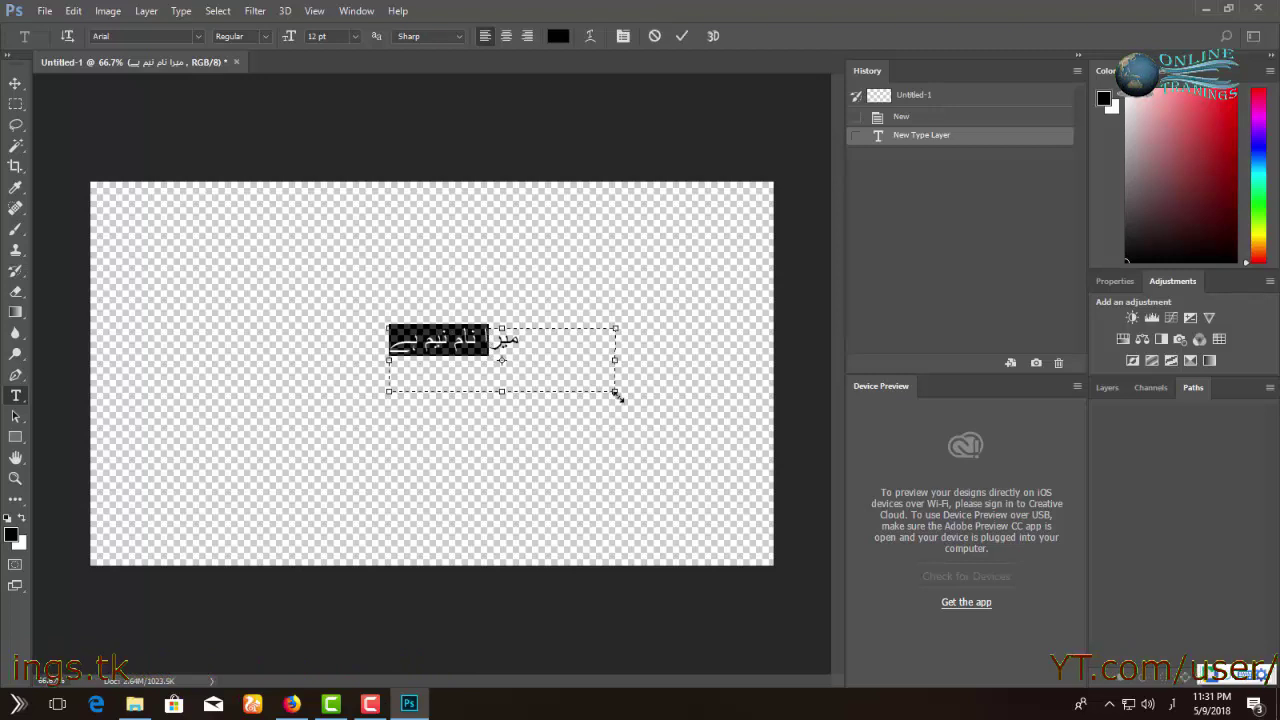
left_click_drag(615, 393, 530, 358)
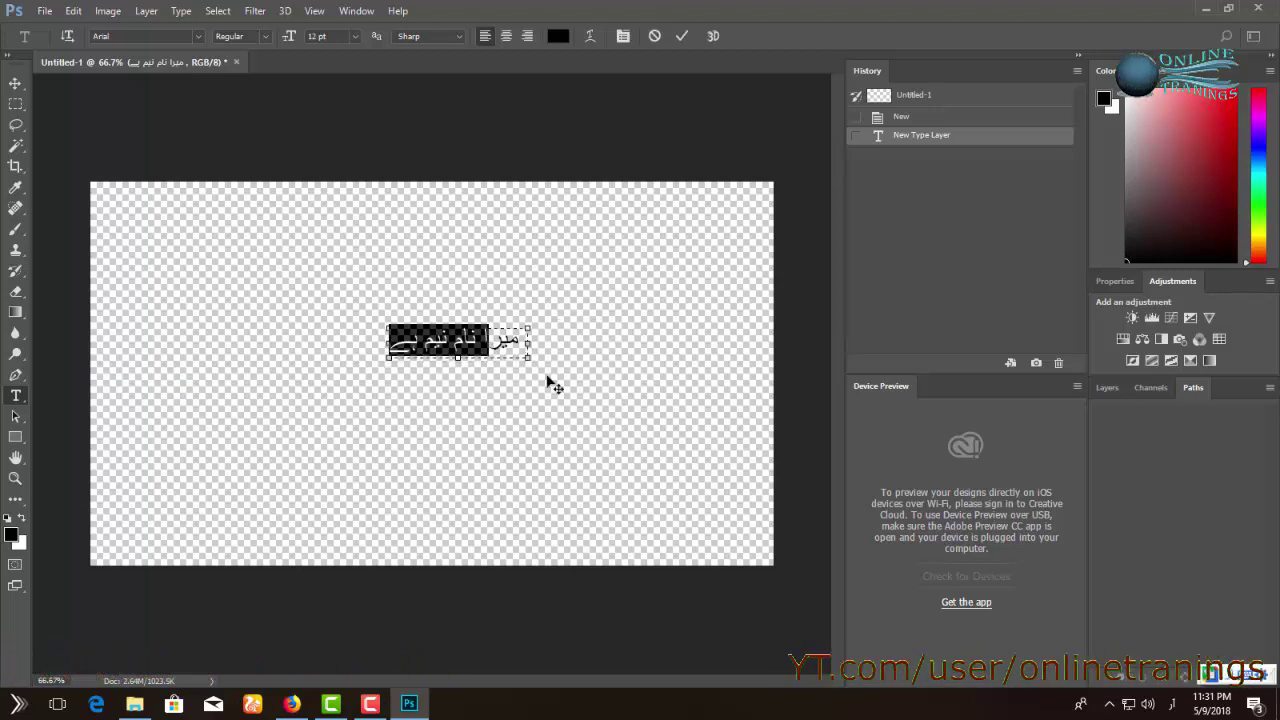
left_click(517, 423)
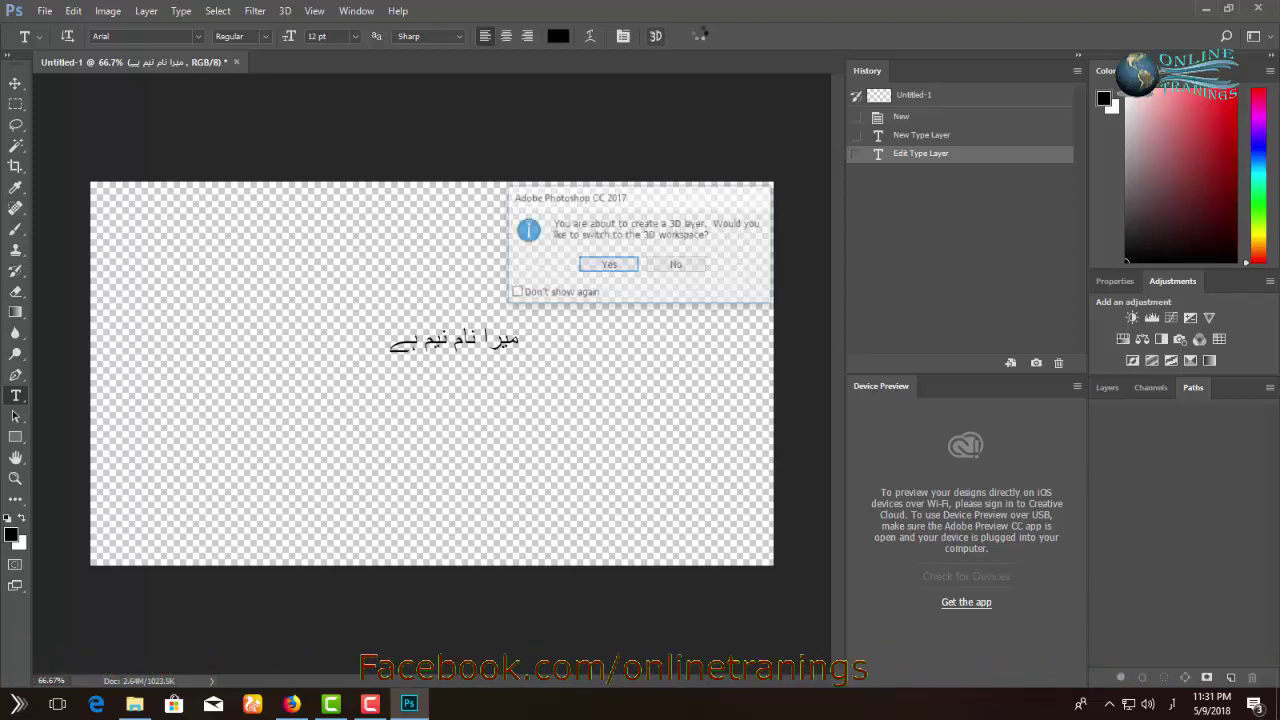
In the 3D workspace, rotate the Urdu text, extrude it -0.275 in, pick Front Bevel, then return to Firefox.
left_click(614, 264)
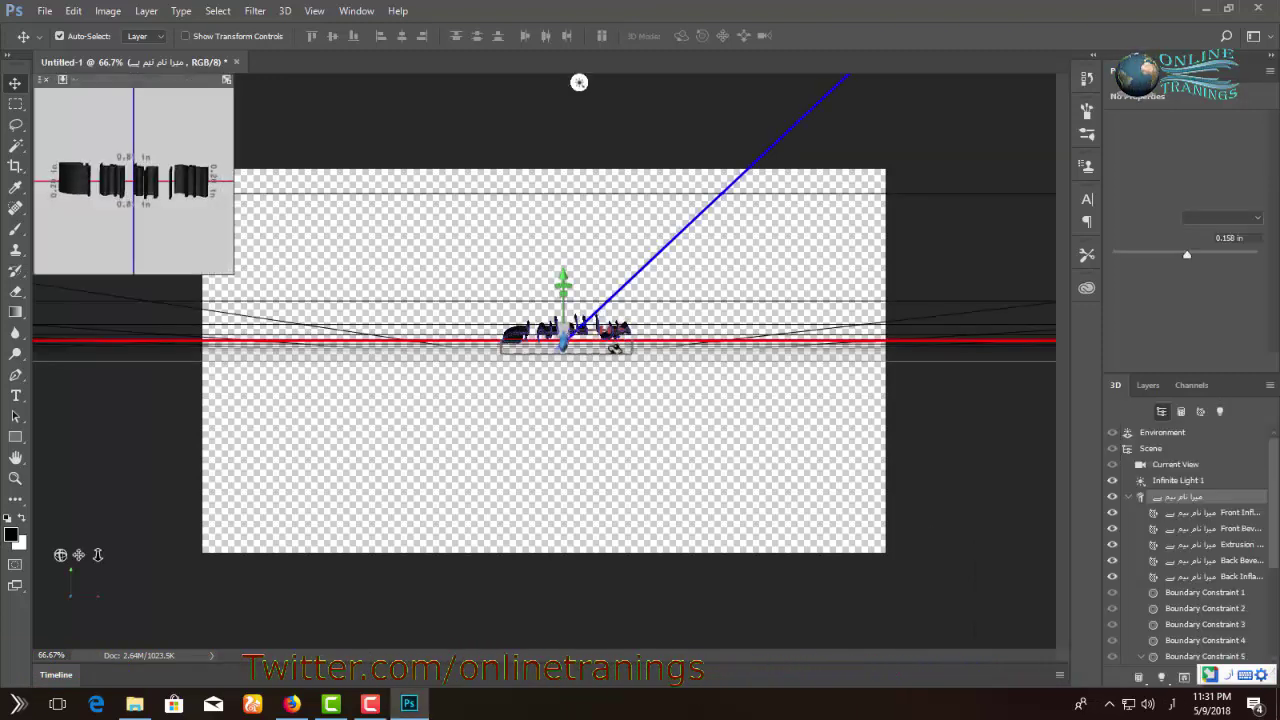
mouse_move(608, 363)
left_mouse_down()
mouse_move(808, 332)
mouse_move(740, 371)
mouse_move(700, 354)
mouse_move(686, 320)
mouse_move(686, 203)
mouse_move(663, 267)
mouse_move(640, 232)
mouse_move(626, 251)
mouse_move(586, 249)
mouse_move(634, 286)
mouse_move(742, 300)
mouse_move(749, 357)
left_mouse_up()
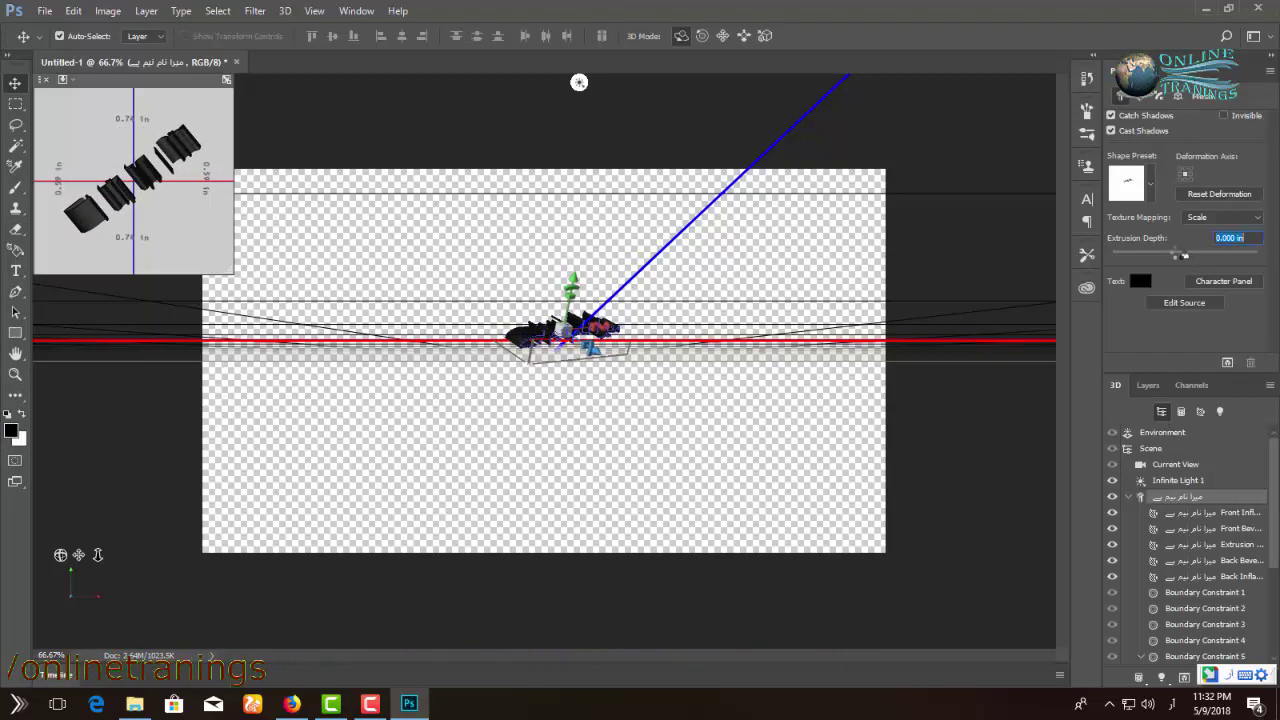
left_click_drag(1184, 255, 1180, 255)
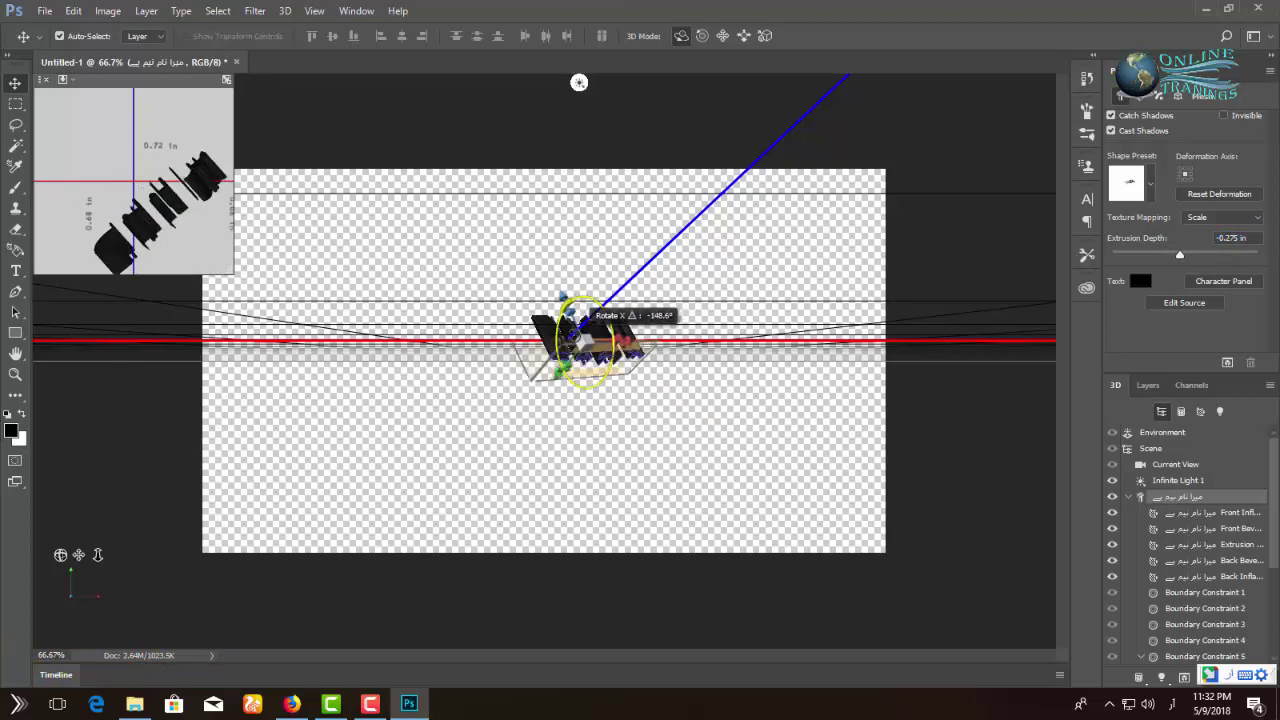
mouse_move(640, 358)
left_mouse_down()
mouse_move(674, 313)
mouse_move(820, 375)
left_mouse_up()
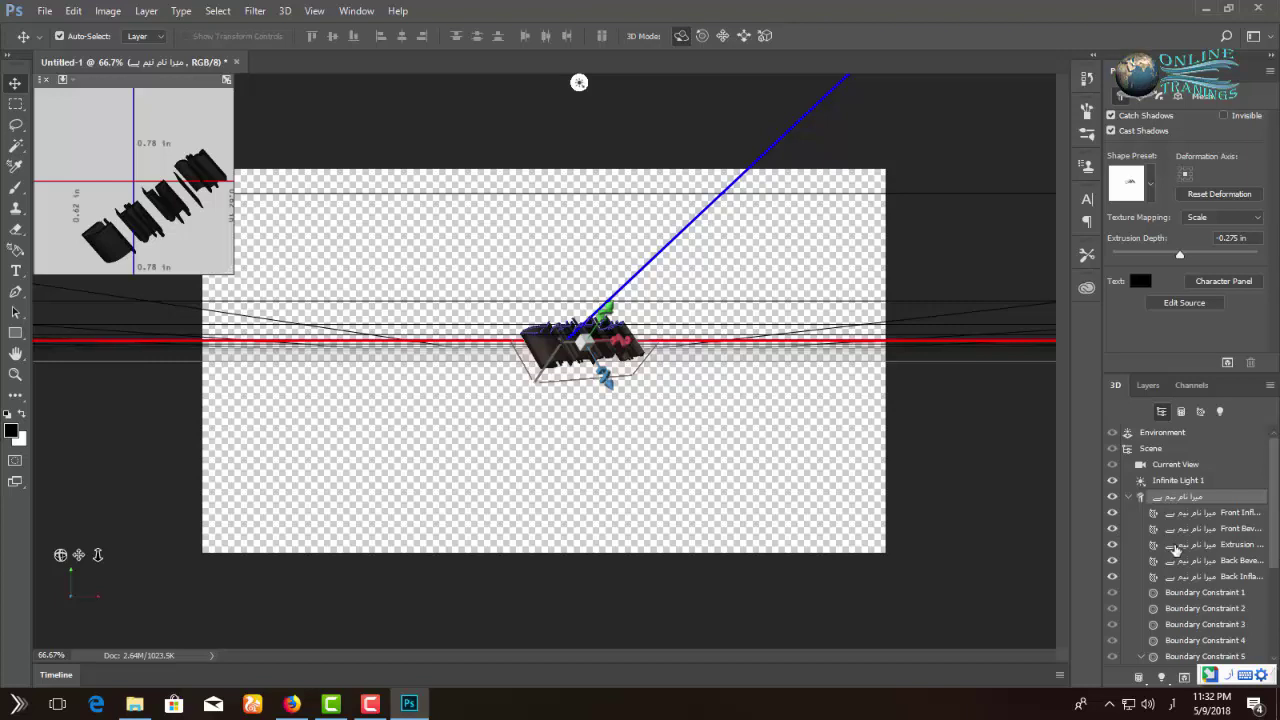
left_click(1190, 530)
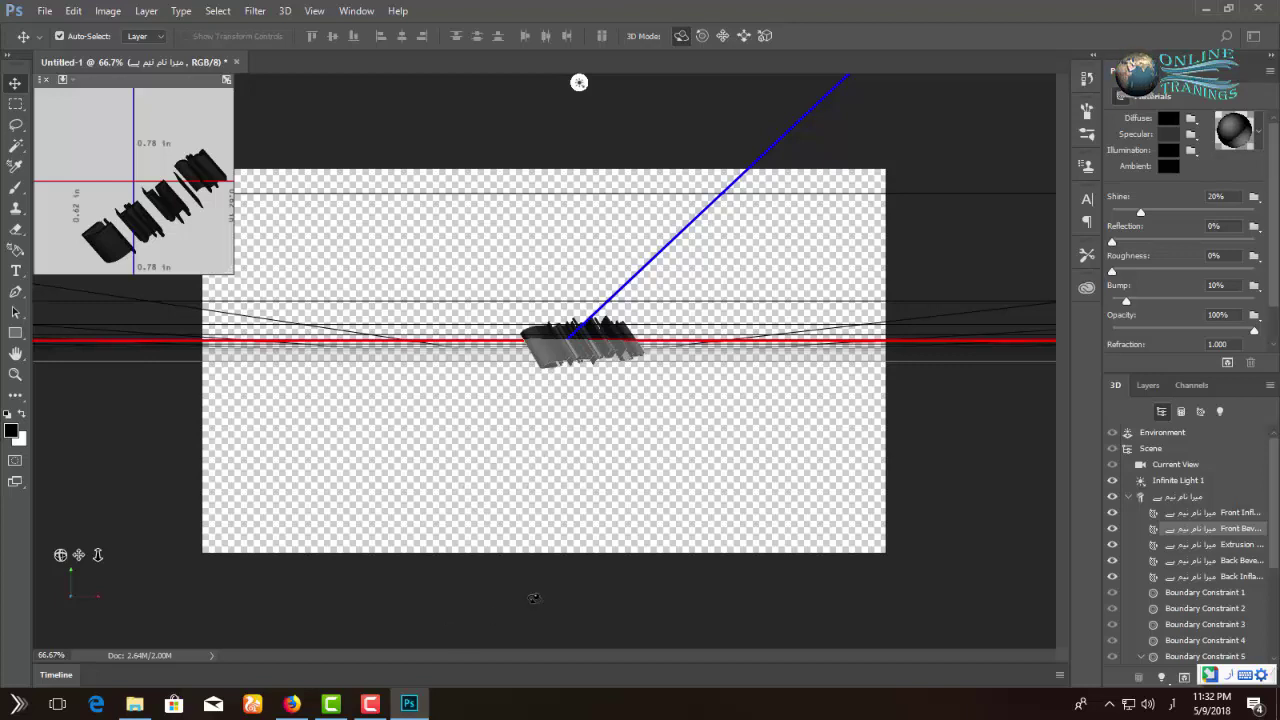
left_click(1205, 8)
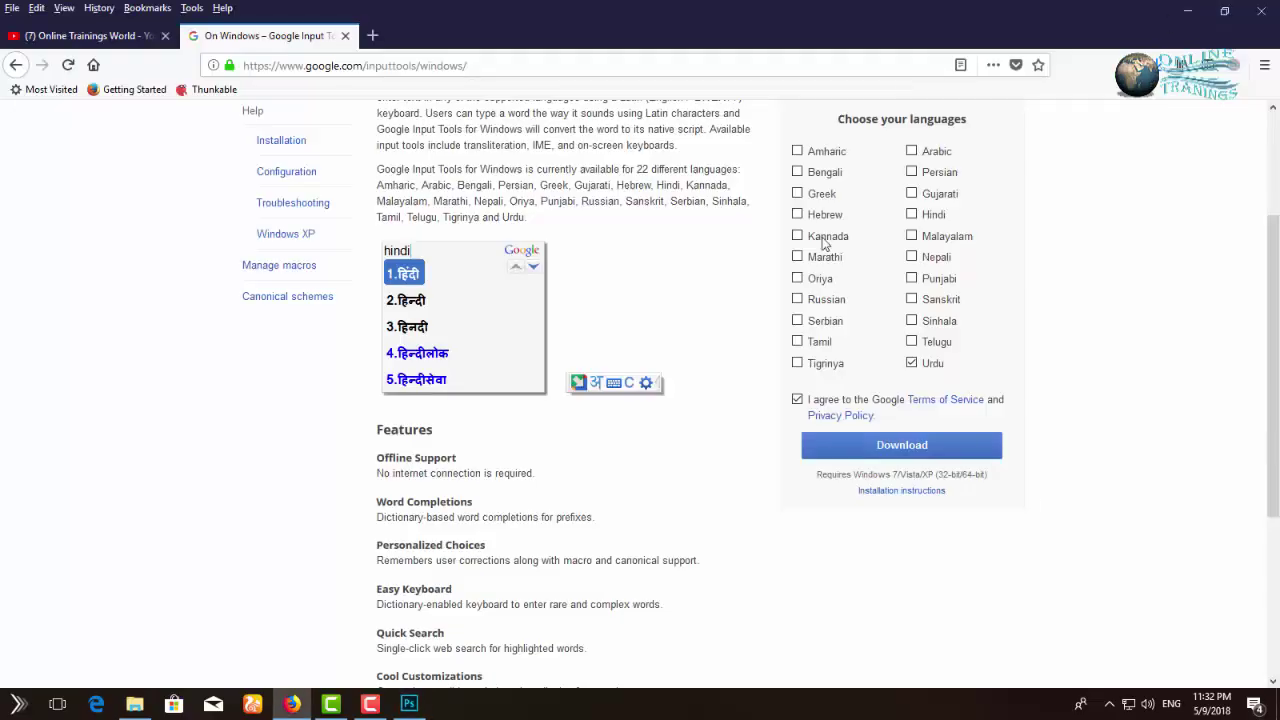
Close the Google Input Tools tab, revealing the Online Trainings World YouTube channel page.
left_click(347, 35)
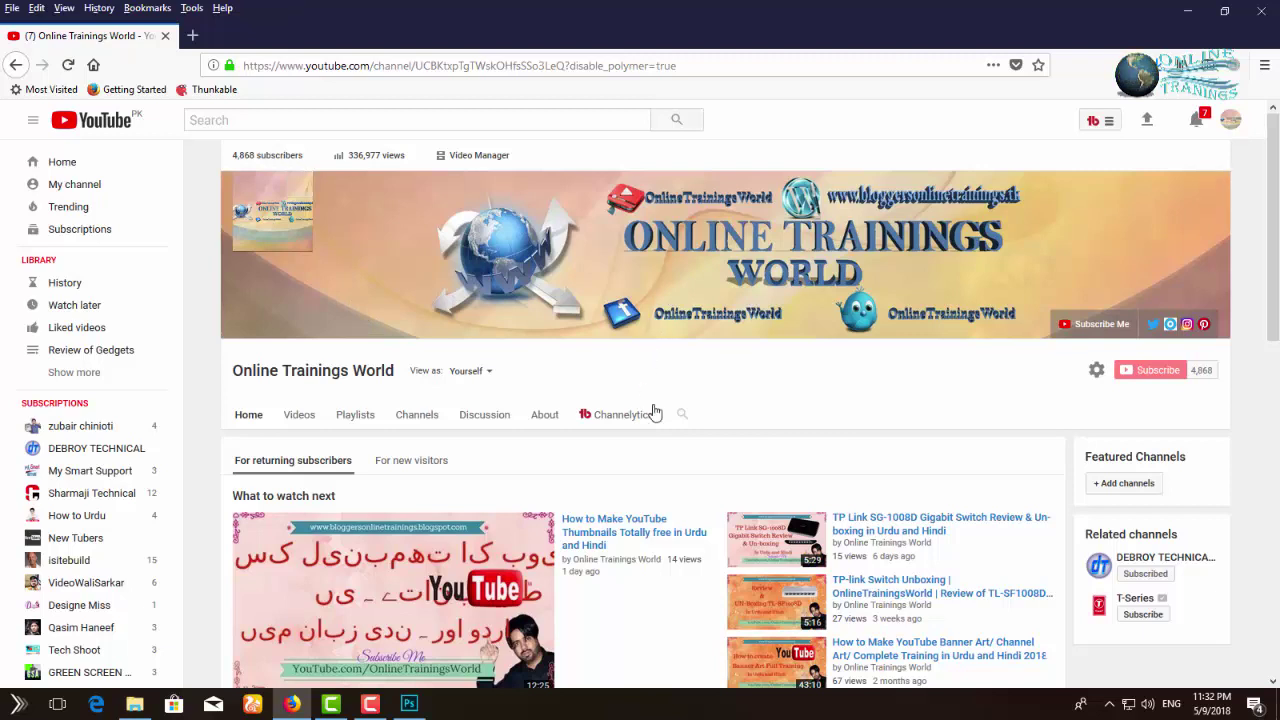